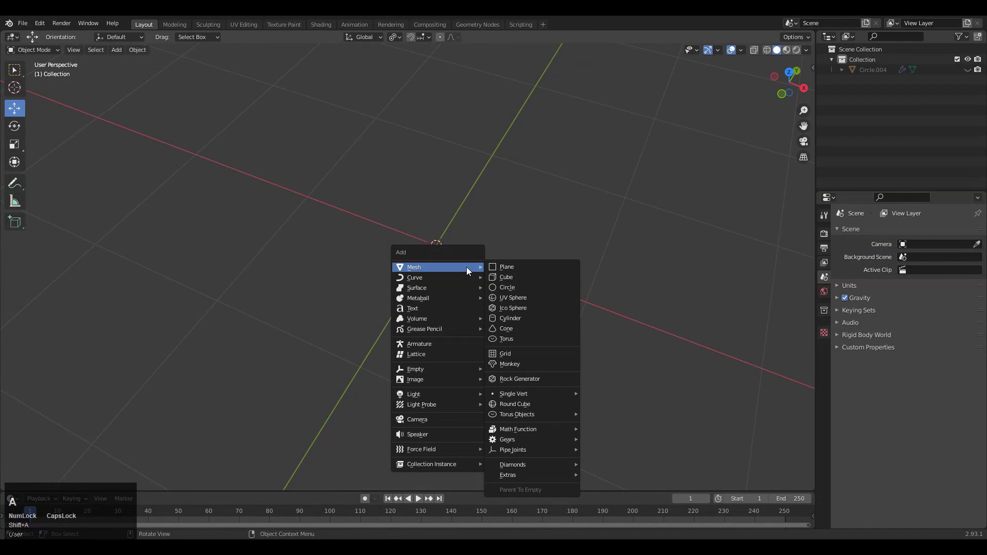
Step: Add a circle mesh with 30 vertices and a radius of 1 m at the world origin
click(494, 291)
middle_drag(494, 297, 462, 314)
click(144, 370)
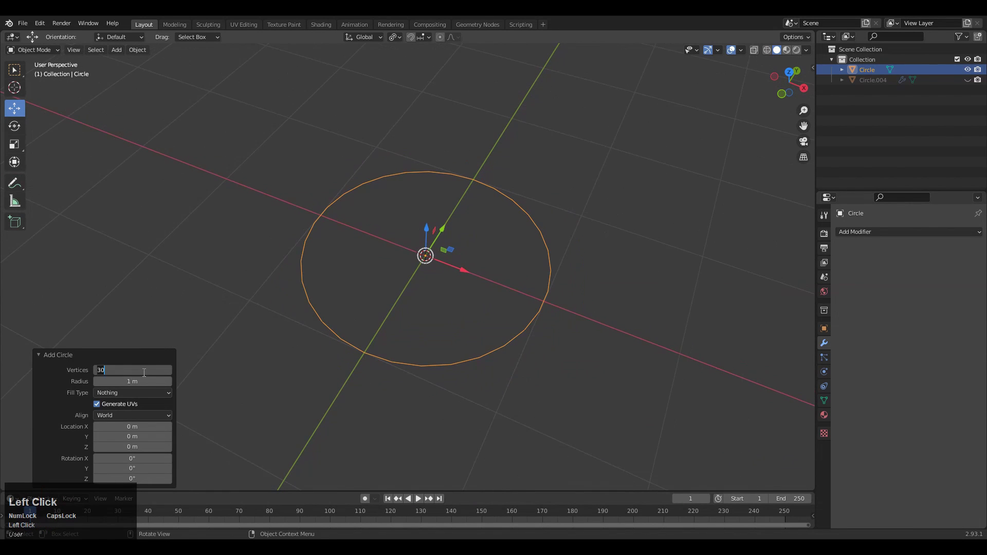
Step: Switch to the top view and add a second circle mesh with 8 vertices at the same centre
click(789, 71)
key(shift+a)
mouse_move(461, 252)
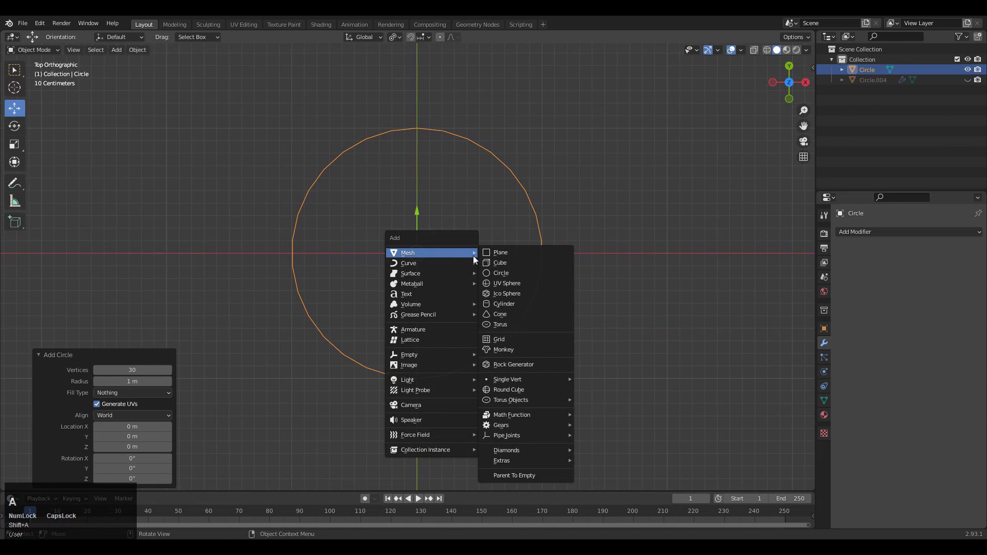
click(493, 273)
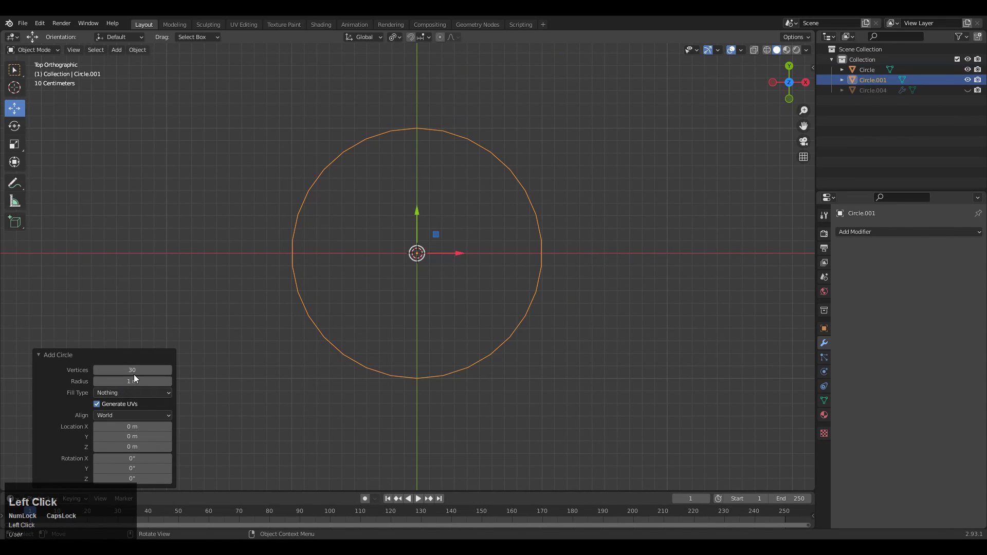
key(Return)
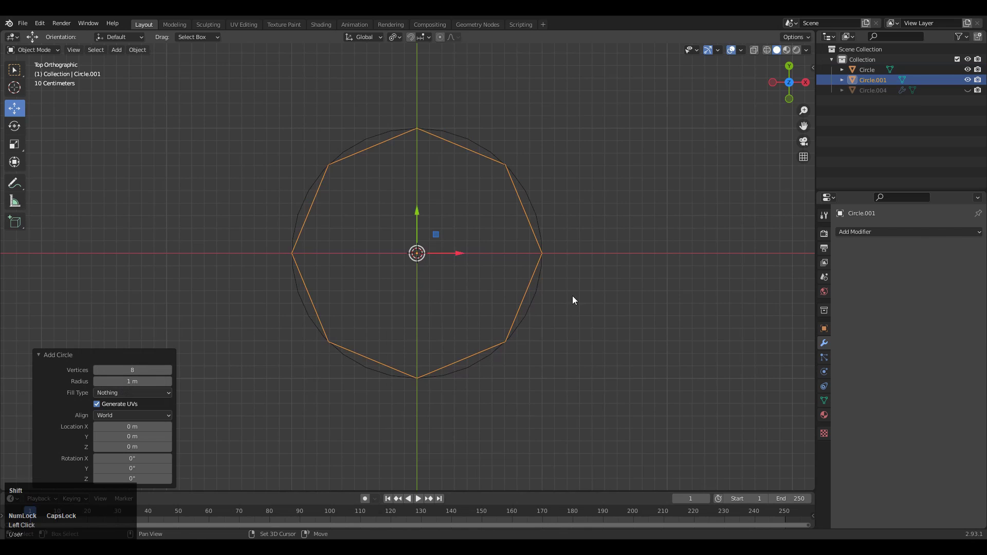
Step: Scale the octagon to about a third and, in Edit Mode, move its geometry up along Y to just inside the large circle's edge
shift+middle_drag(572, 295, 631, 336)
key(s)
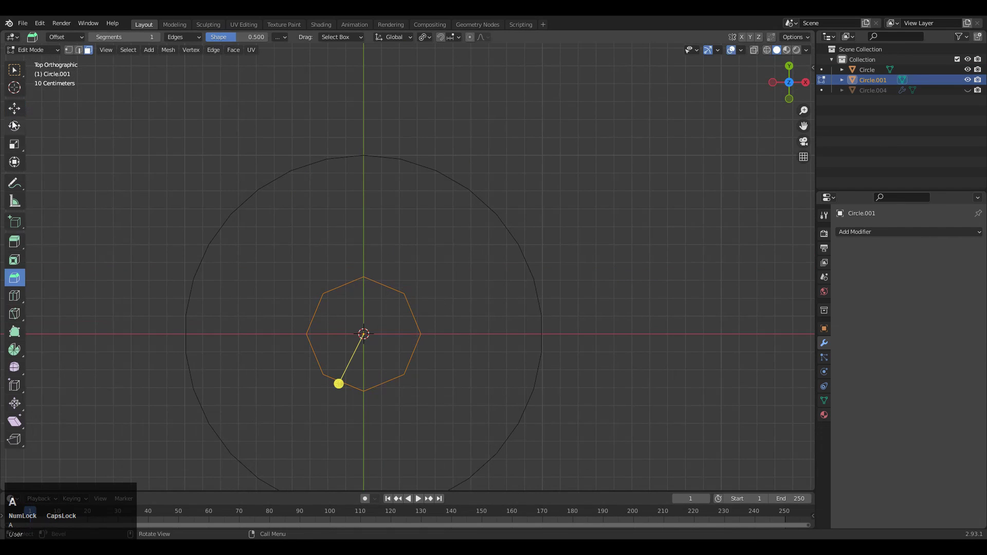
click(15, 108)
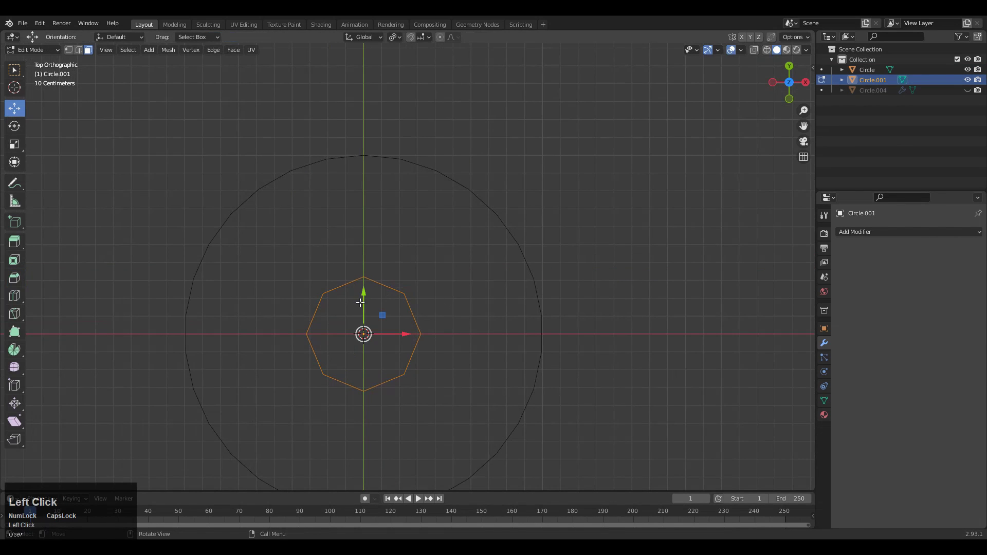
ctrl+drag(360, 302, 381, 193)
shift+middle_drag(432, 260, 453, 208)
ctrl+middle_drag(453, 209, 448, 271)
key(Tab)
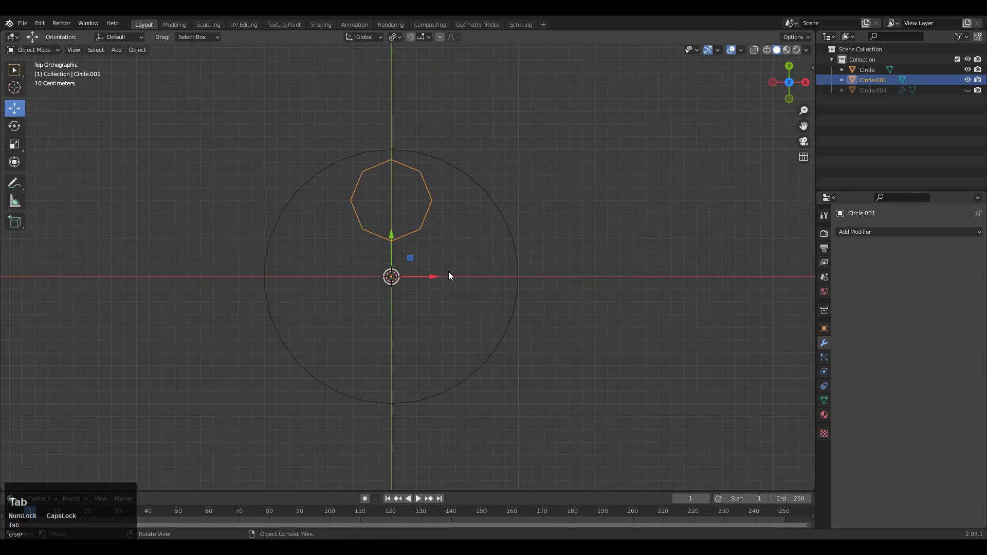
Step: Duplicate the octagon in place and rotate the copy 72° around the centre of the large circle
key(shift+d)
right_click(529, 209)
key(r)
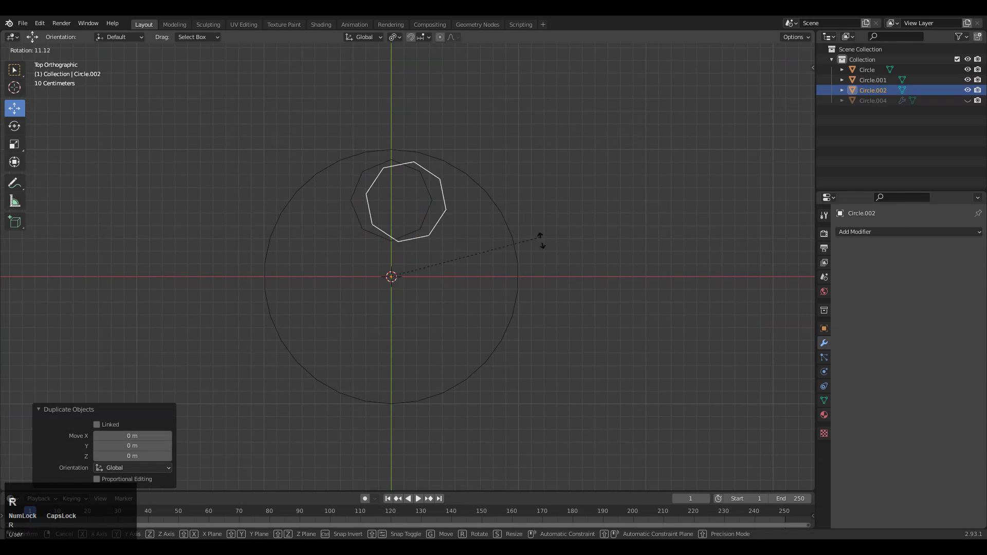
ctrl+click(485, 399)
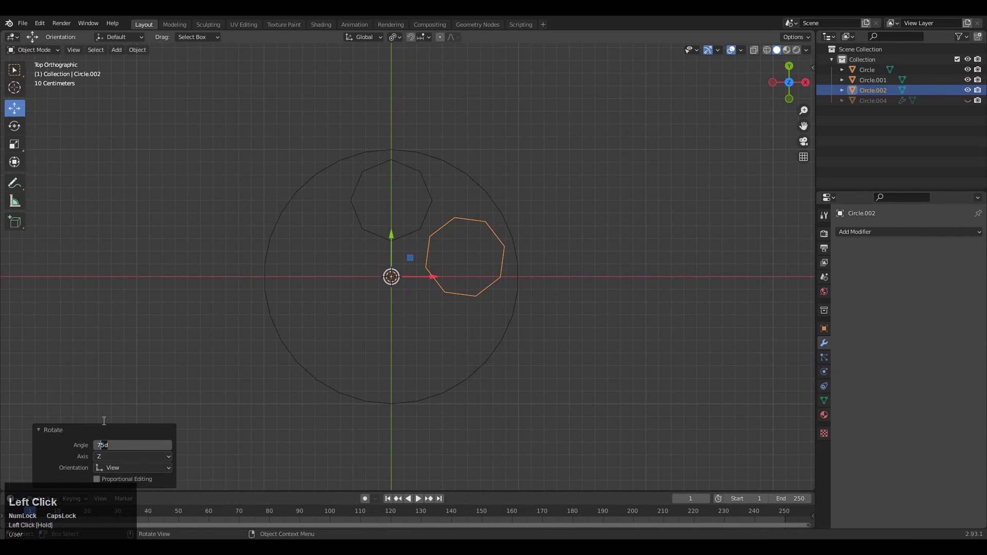
text(2)
key(Return)
Step: Duplicate the second octagon in place and rotate the copy 72° to form the third, at the circle's lower right
shift+middle_drag(490, 301, 488, 241)
key(shift+d)
right_click(554, 215)
key(r)
ctrl+click(431, 368)
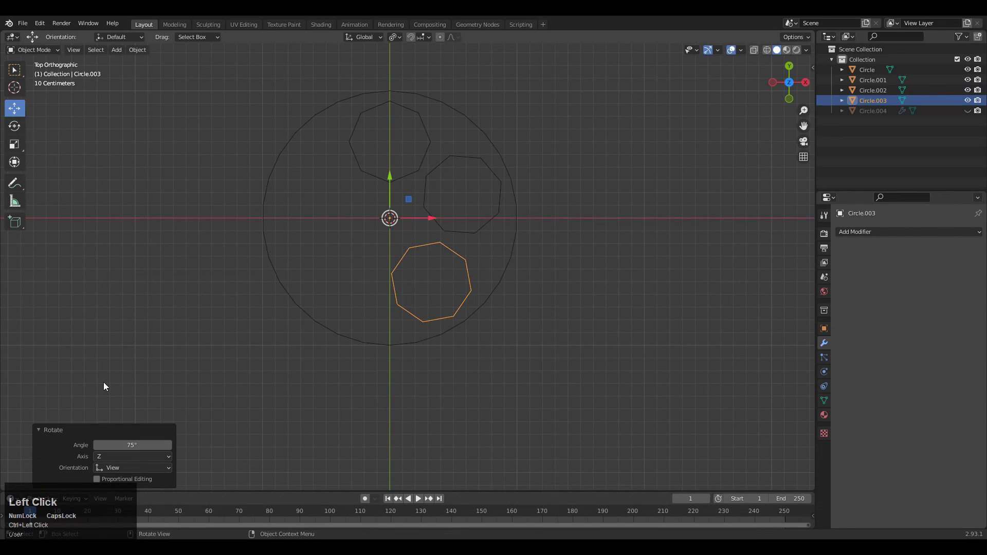
key(Return)
Step: Duplicate the third octagon in place and rotate the copy 72° to form the fourth, at the circle's lower left
key(shift+d)
right_click(522, 234)
key(r)
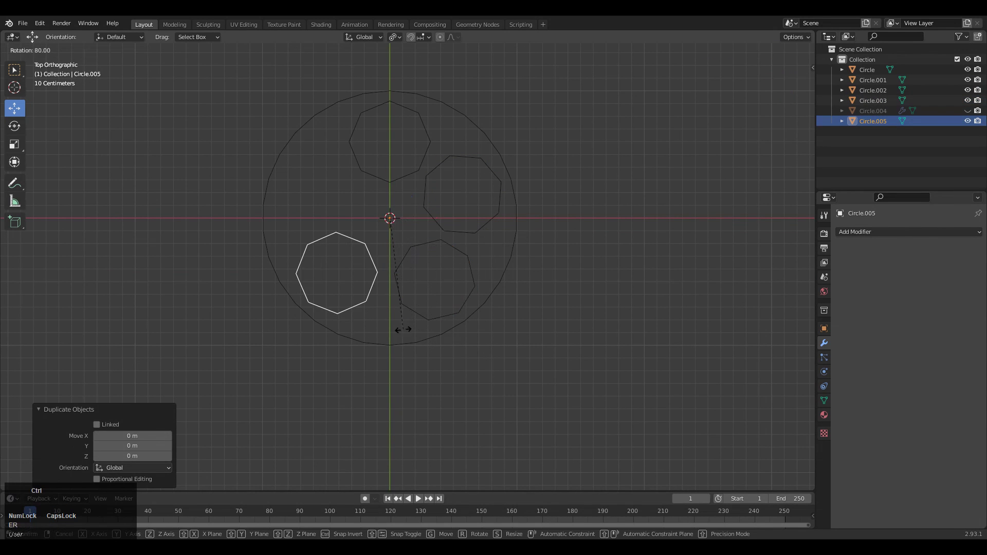
ctrl+click(131, 445)
key(Return)
Step: Duplicate the fourth octagon in place and rotate the copy 72° to complete the ring of five
shift+middle_drag(516, 199, 508, 248)
key(shift+d)
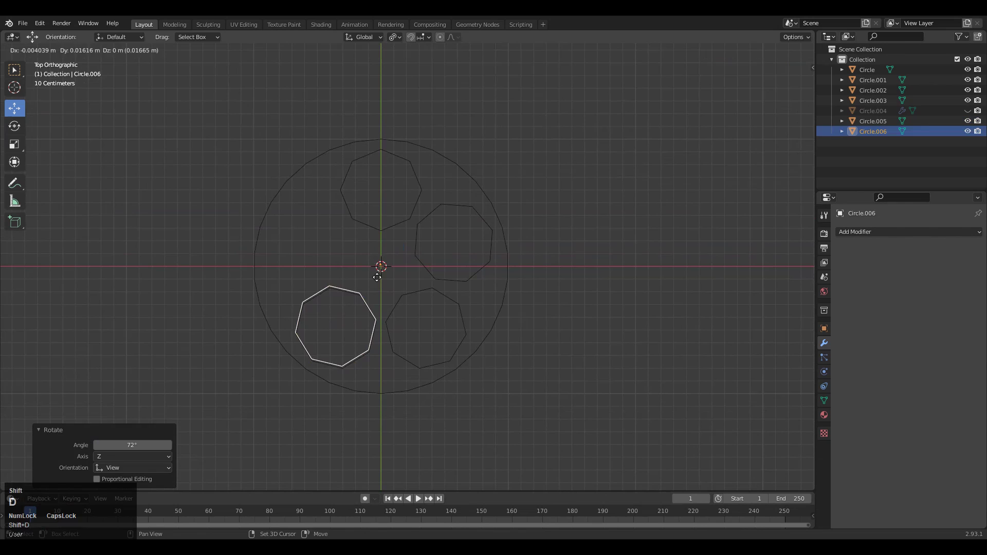
right_click(506, 249)
key(r)
ctrl+click(419, 351)
click(110, 445)
text(72)
shift+middle_drag(484, 190, 461, 195)
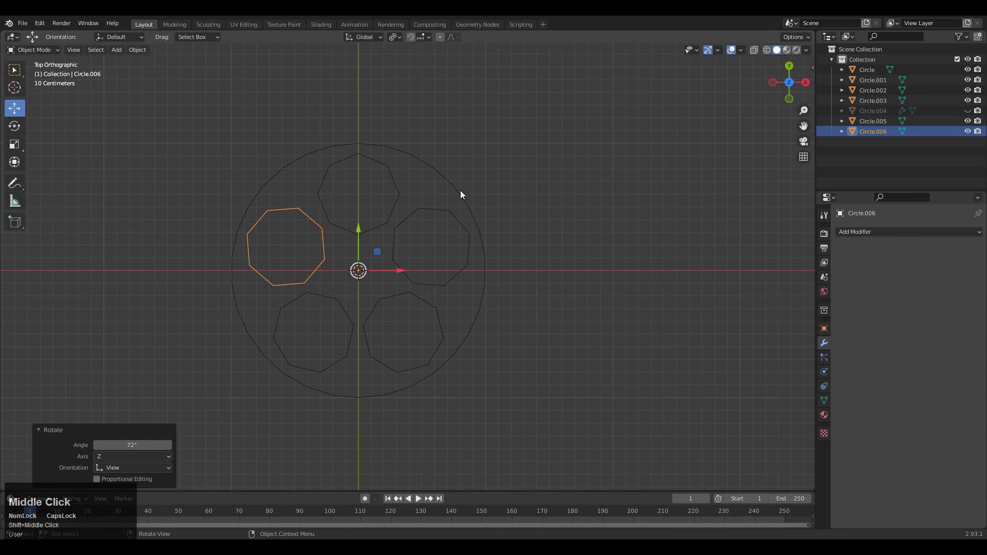
Step: Select the five small octagons and set the transform pivot point to Individual Origins
drag(399, 209, 308, 296)
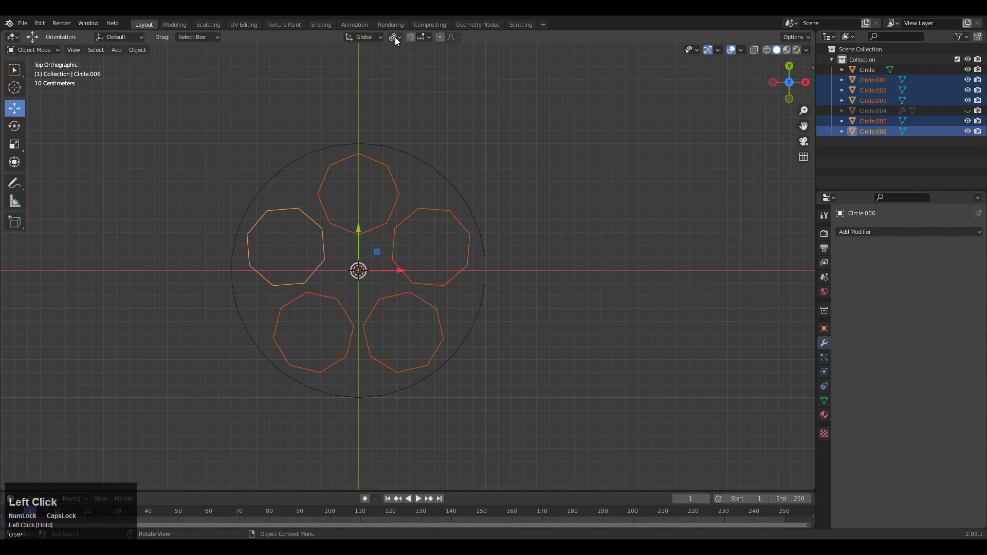
click(395, 37)
click(408, 72)
key(s)
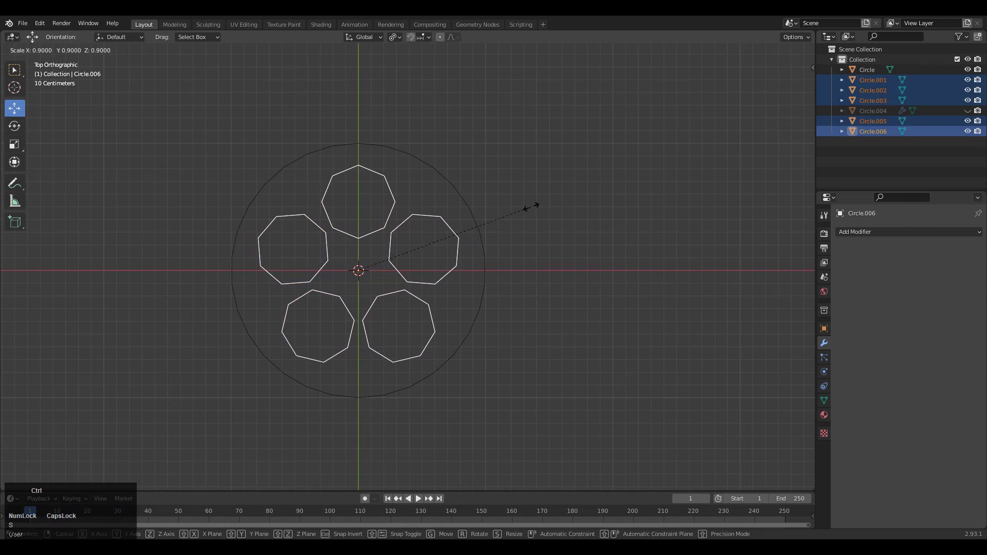
key(Escape)
click(398, 38)
click(408, 71)
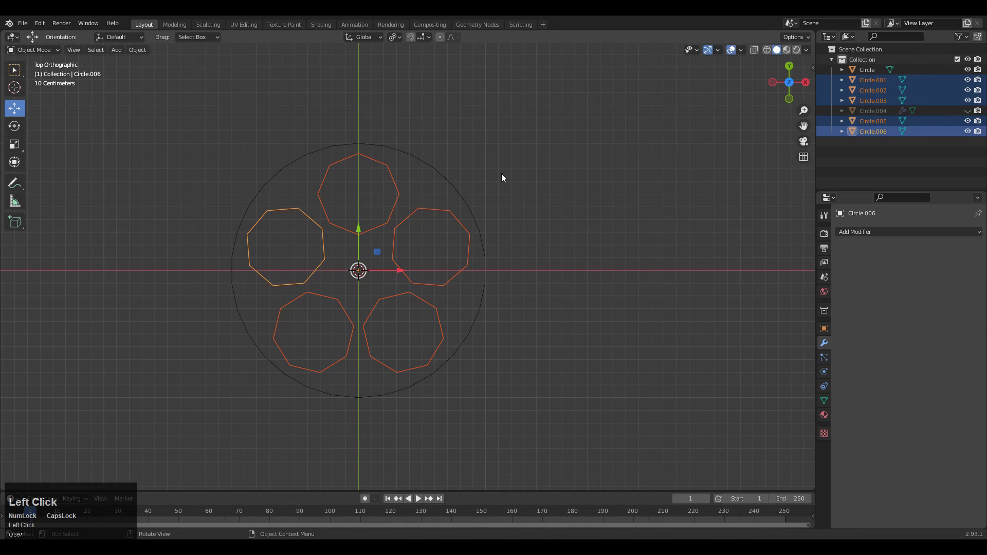
key(s)
key(Escape)
click(414, 187)
key(s)
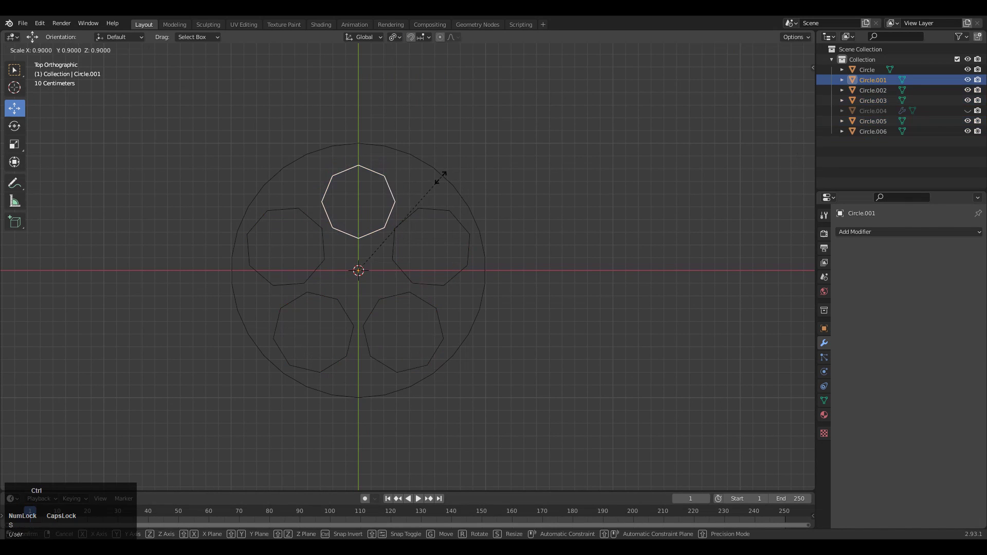
key(Escape)
Step: Set the origins of all five octagons to their geometry and scale each one to about 0.9 around its own origin
drag(426, 195, 301, 319)
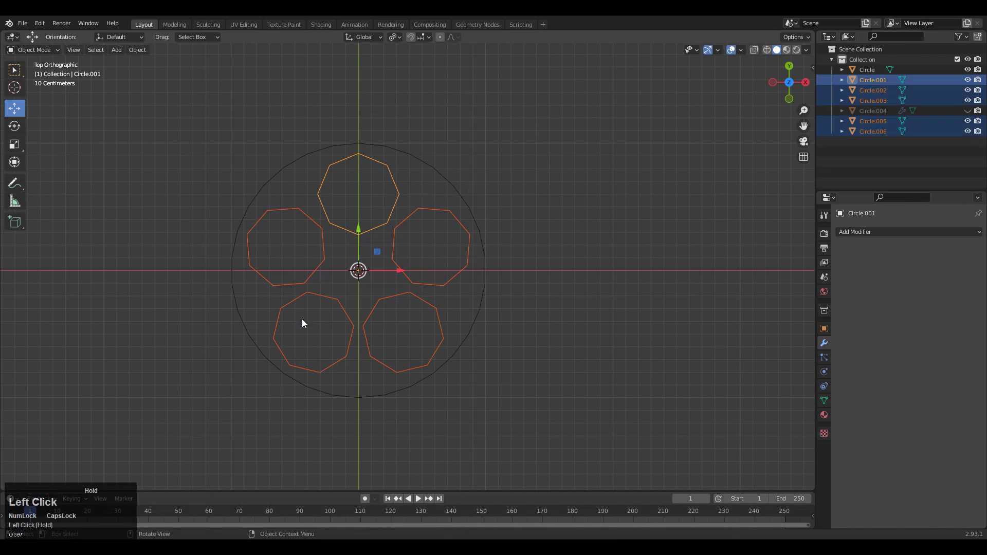
right_click(308, 249)
mouse_move(335, 285)
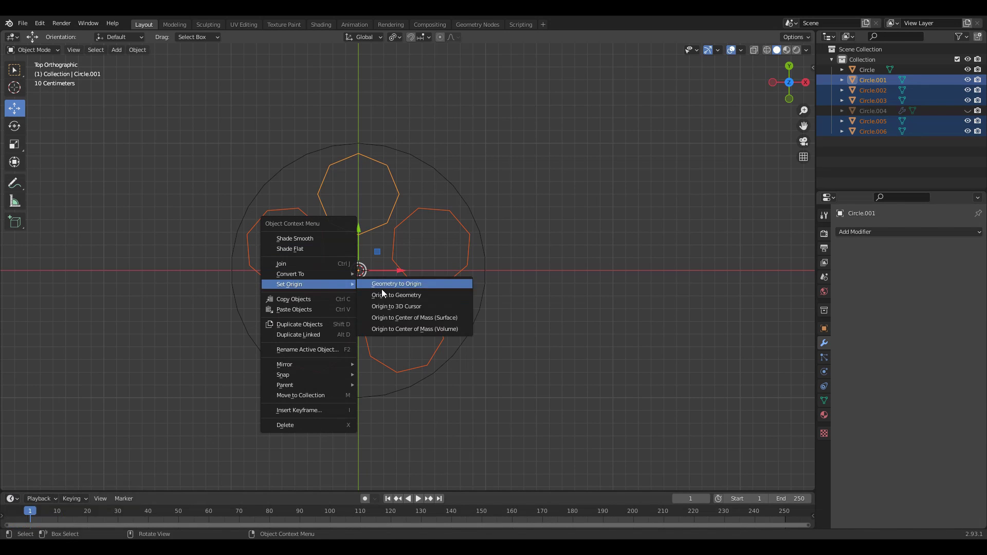
click(393, 294)
key(s)
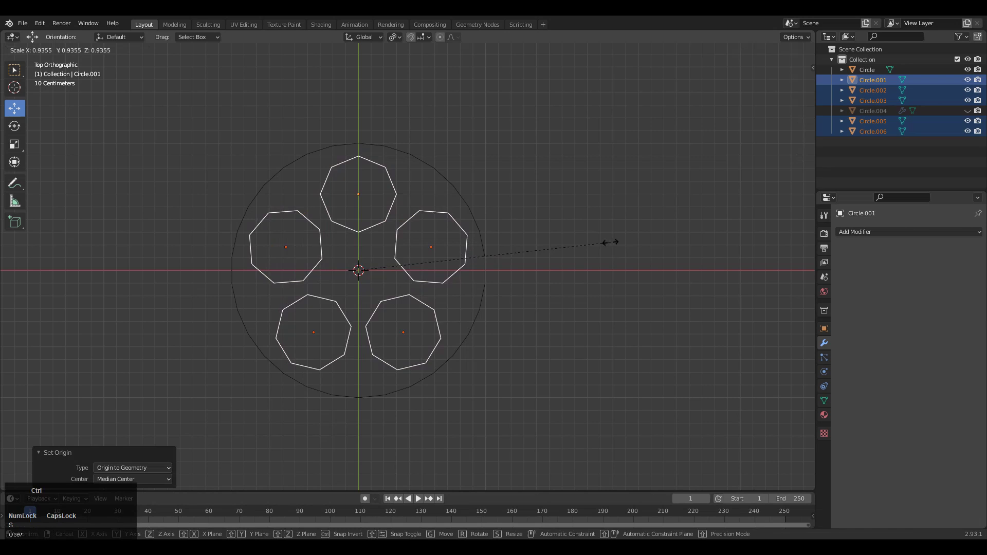
click(594, 218)
click(594, 214)
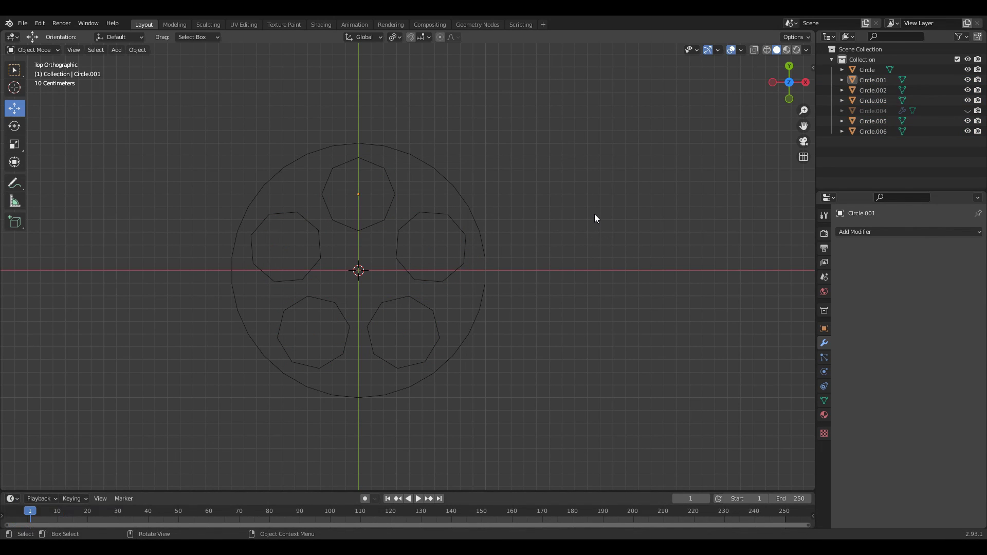
Step: Select the large circle and all five octagons and join them into one object
drag(666, 80, 264, 335)
key(Tab)
key(Tab)
right_click(394, 226)
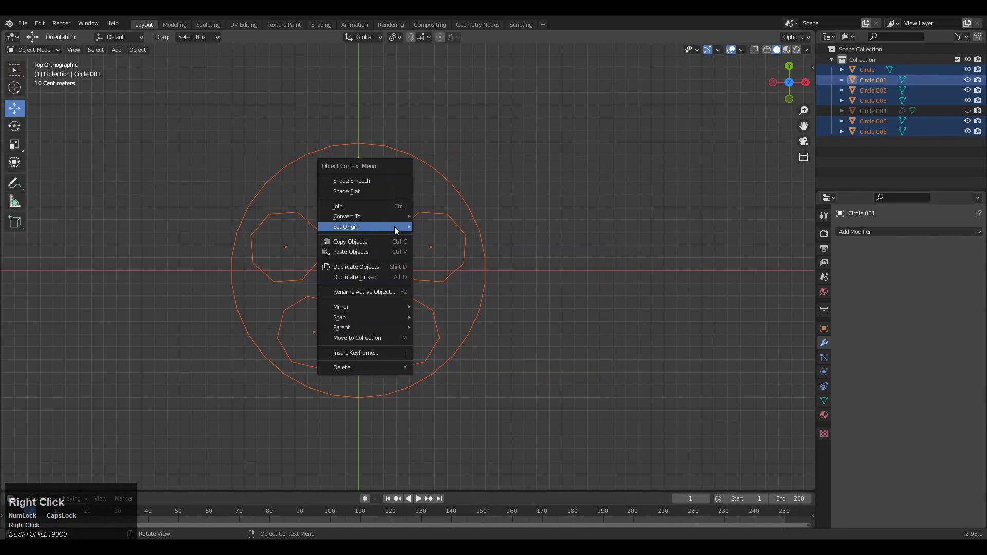
click(394, 226)
click(392, 206)
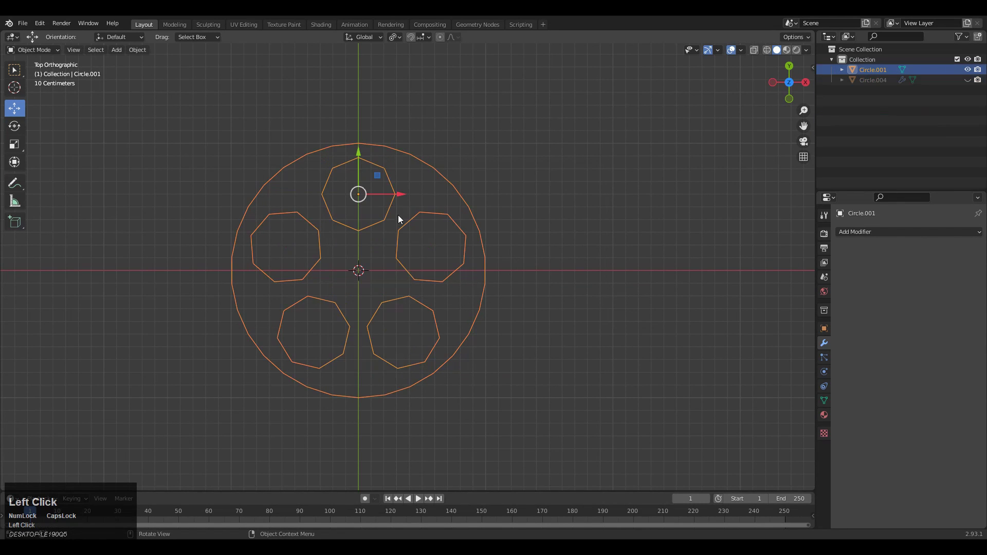
Step: Set the joined object's origin to its geometry and deselect the object
shift+middle_drag(438, 242, 448, 266)
key(Tab)
click(545, 195)
key(Tab)
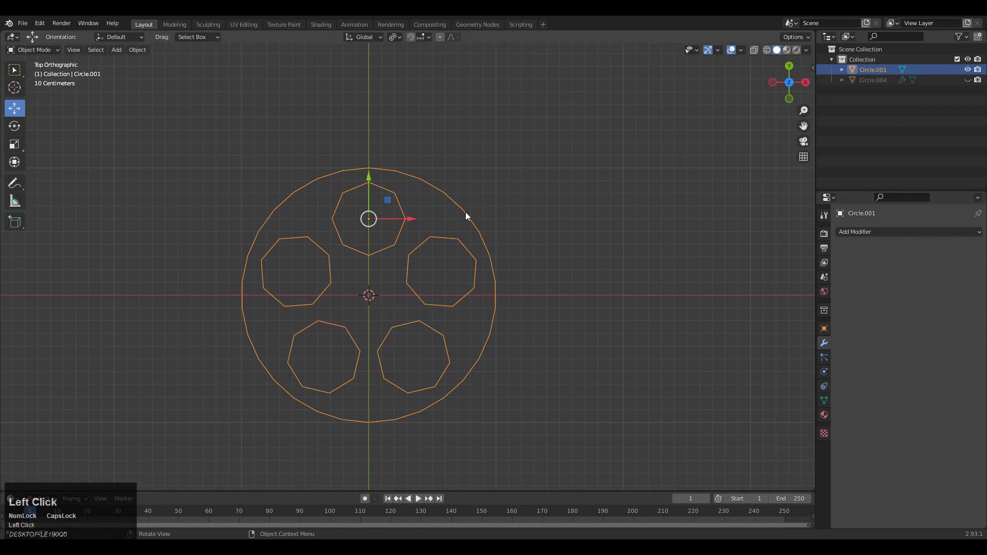
right_click(410, 223)
mouse_move(415, 256)
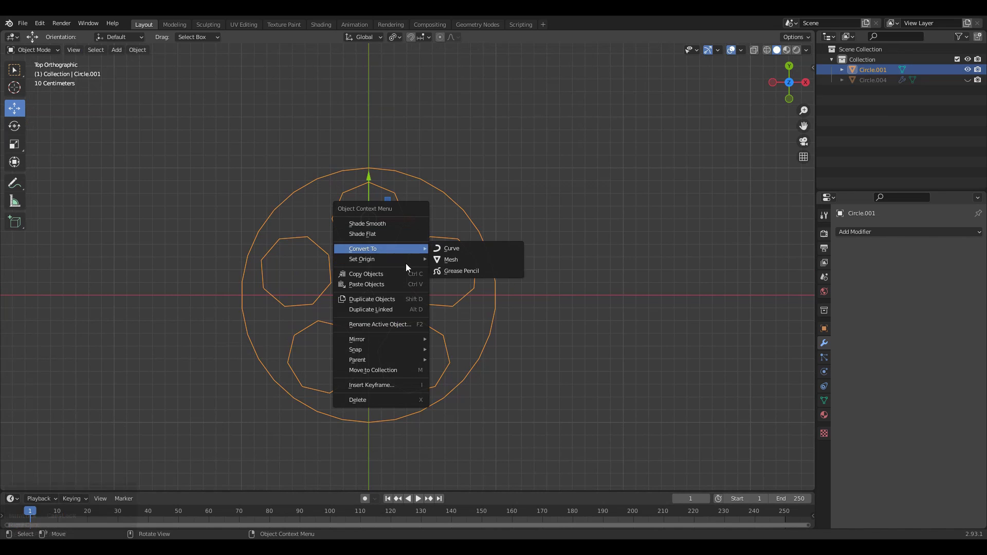
click(465, 273)
click(468, 219)
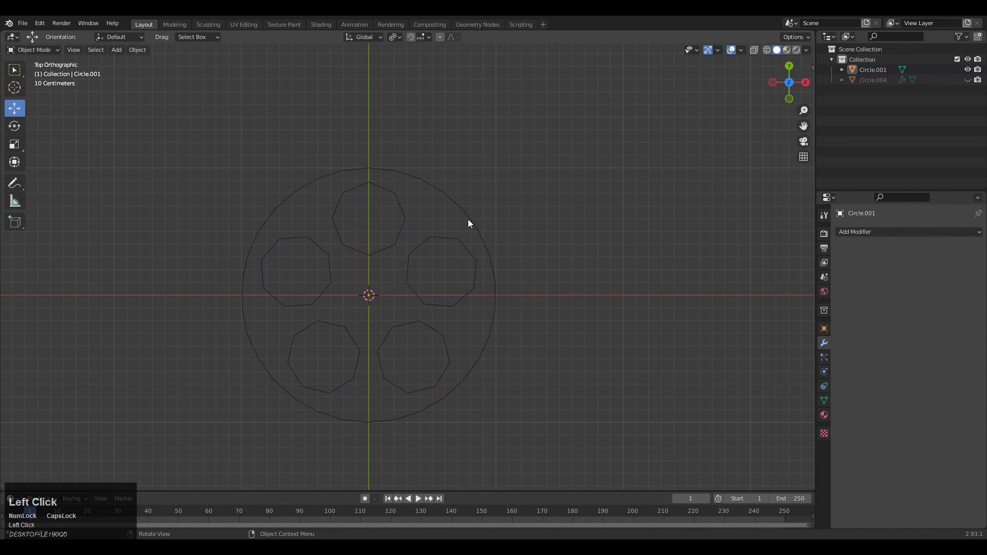
Step: In Edit Mode with edge selection, fill a face between the facing edges of the top and upper-left octagons
key(Tab)
key(2)
click(429, 202)
scroll(394, 211, up, 2)
click(324, 238)
shift+click(303, 251)
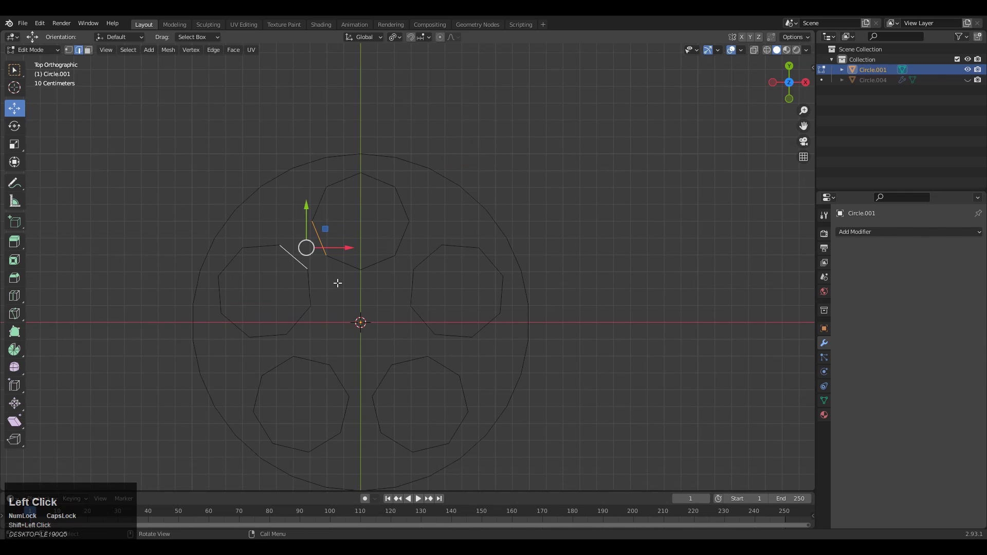
key(f)
Step: Fill faces between the facing edges of the upper-left and lower-left octagons and between those of the two lower octagons
click(277, 338)
shift+click(288, 360)
shift+middle_drag(341, 320, 333, 279)
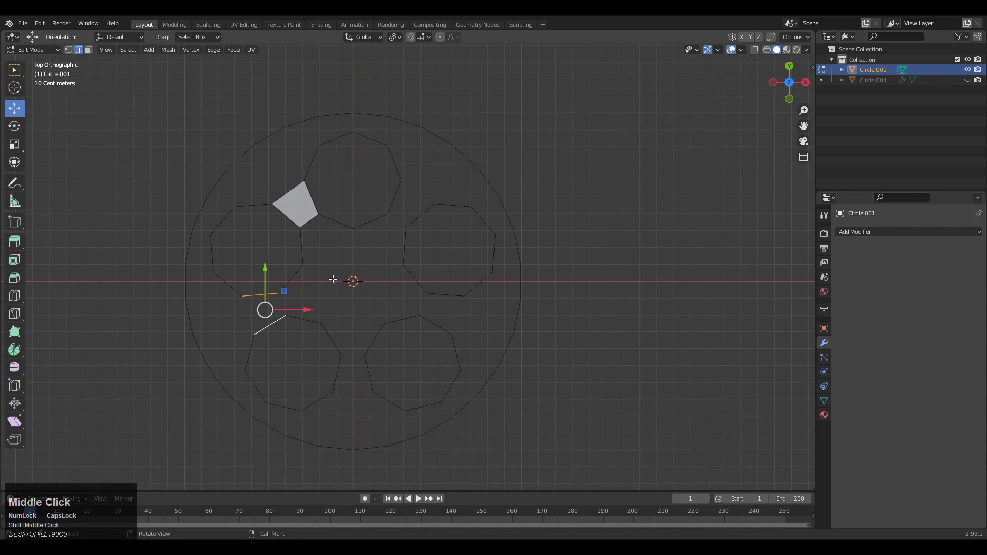
key(f)
click(326, 393)
click(338, 375)
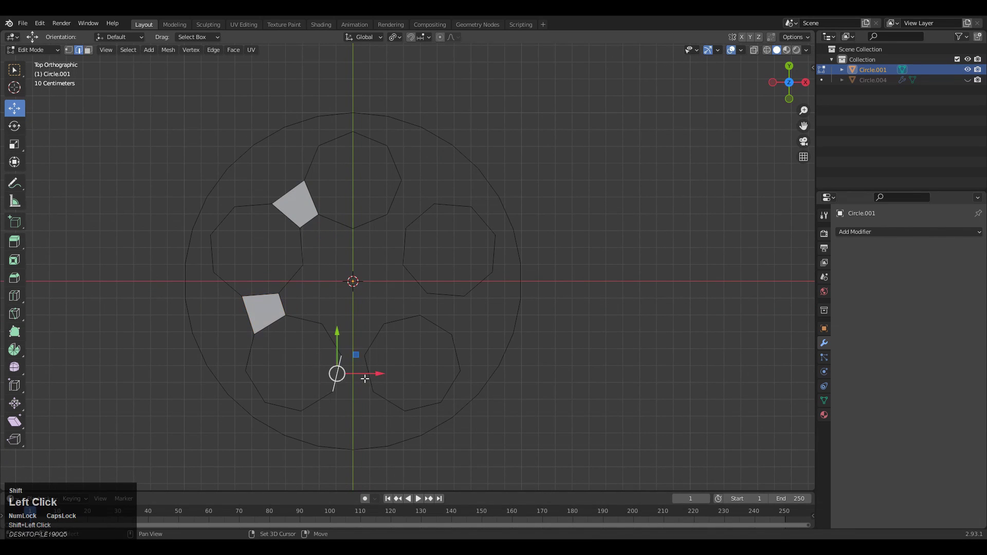
shift+click(369, 371)
key(f)
Step: Fill faces joining the facing edges of the lower-right and upper-right octagons and of the upper-right and top octagons
click(436, 326)
shift+click(444, 298)
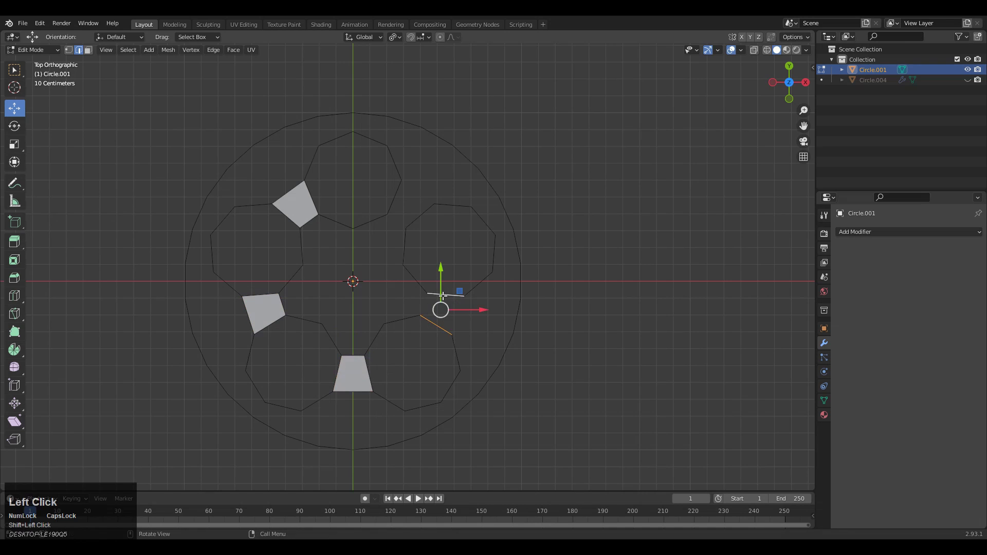
key(f)
click(417, 225)
shift+click(390, 213)
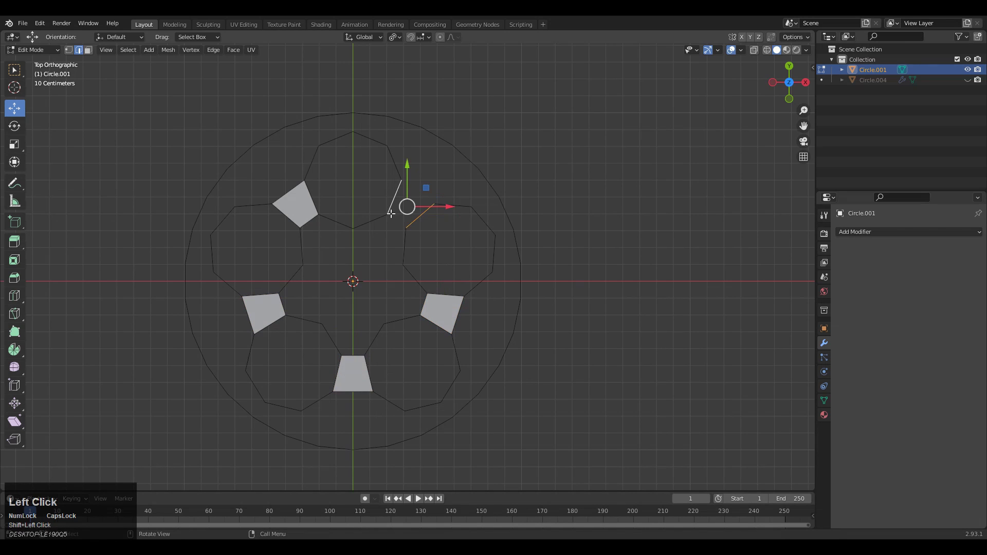
key(f)
Step: Add one centred loop cut to each of the two upper connecting faces, running from the centre outward
shift+middle_drag(398, 254, 396, 269)
key(ctrl+r)
click(295, 219)
right_click(294, 219)
key(ctrl+r)
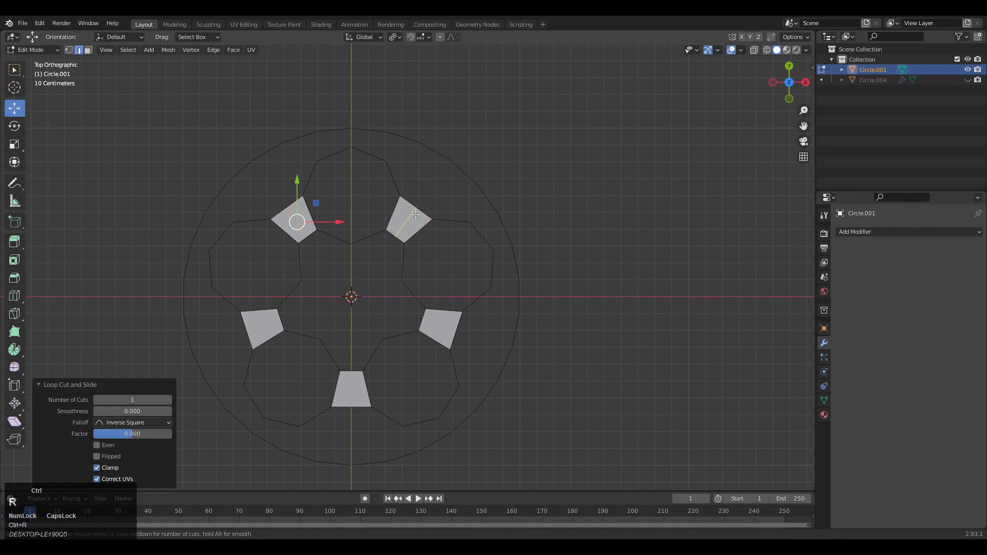
click(416, 215)
right_click(416, 215)
Step: Add one centred loop cut to the lower-right connecting face and one to the bottom connecting face
key(ctrl+r)
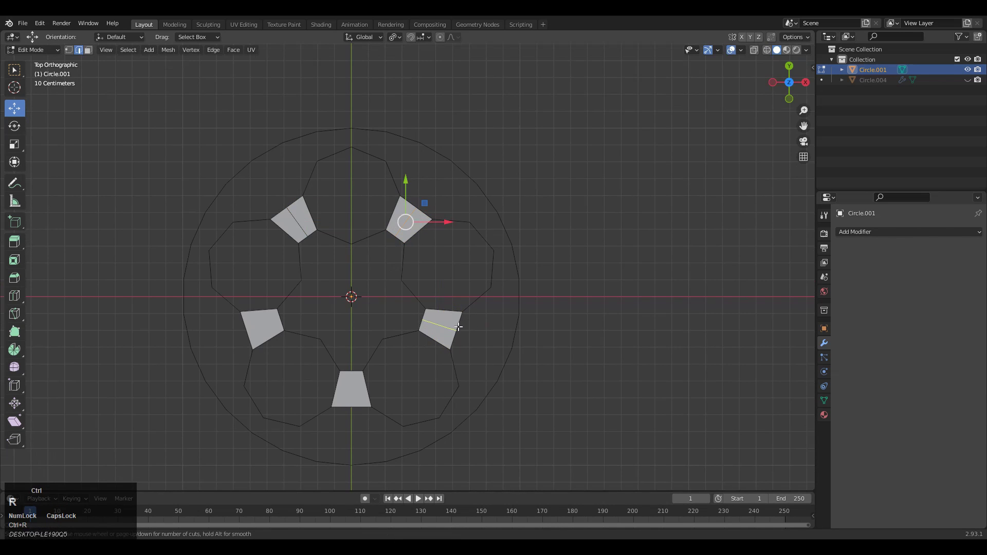
click(458, 327)
right_click(459, 327)
key(w)
middle_drag(394, 348, 360, 349)
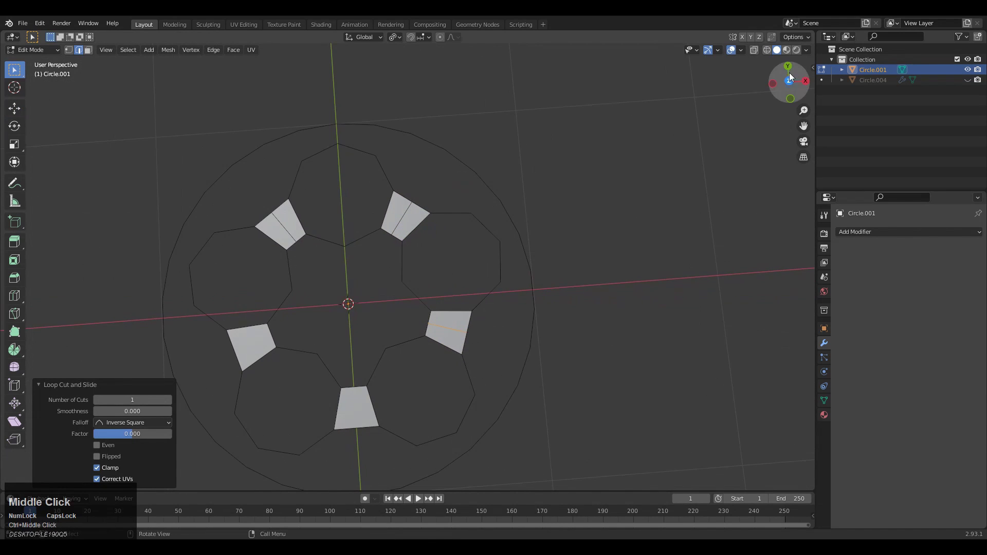
click(790, 81)
shift+middle_drag(397, 395, 448, 284)
key(ctrl+r)
click(398, 326)
right_click(398, 326)
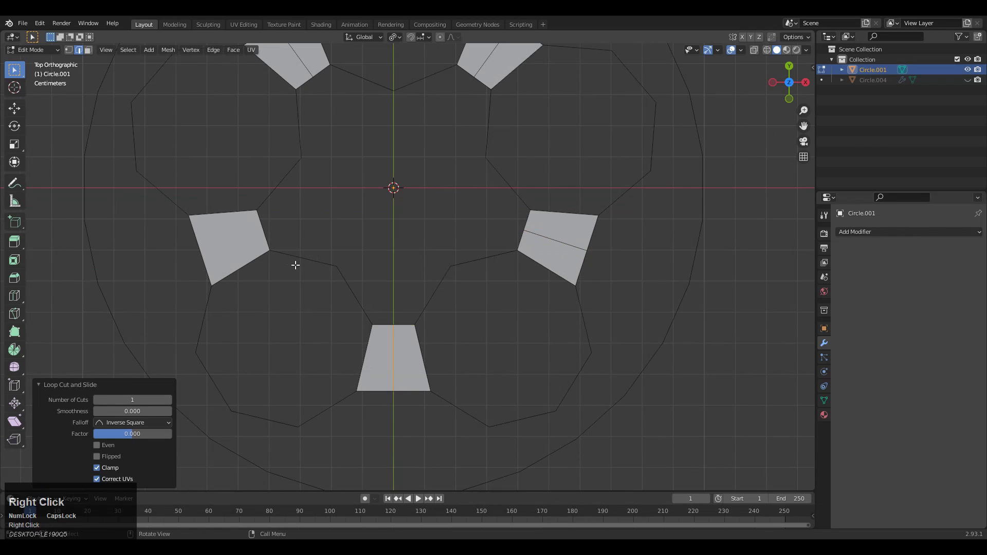
Step: Add a centred loop cut to the lower-left connecting face and fill the central star-shaped opening with a single face
key(ctrl+r)
shift+middle_drag(356, 180, 359, 247)
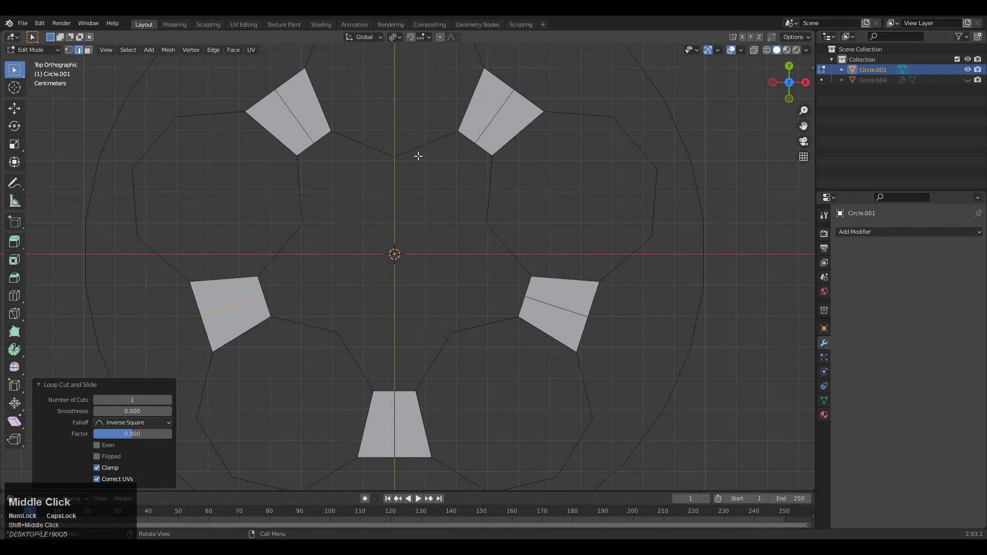
alt+click(418, 148)
key(1)
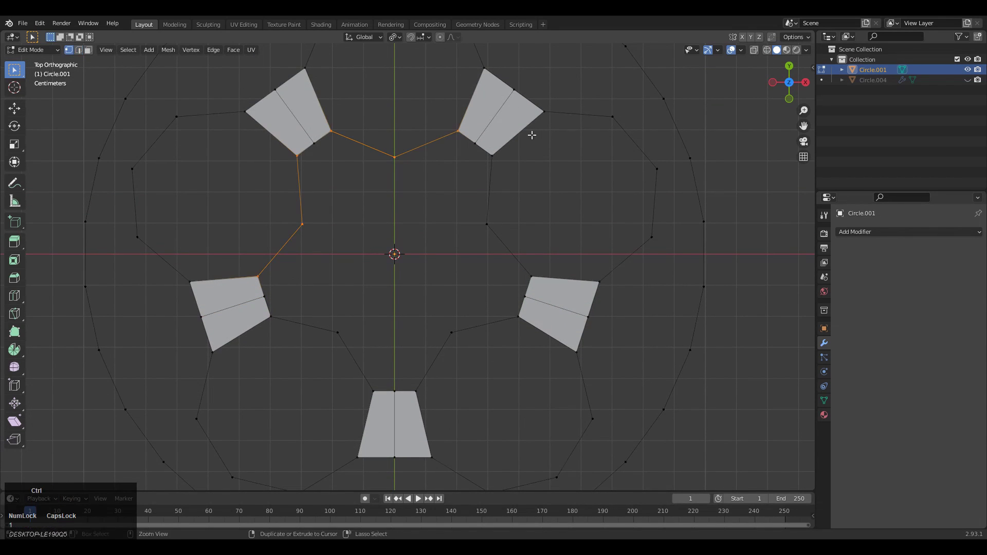
click(754, 50)
drag(260, 121, 534, 386)
shift+drag(244, 262, 305, 304)
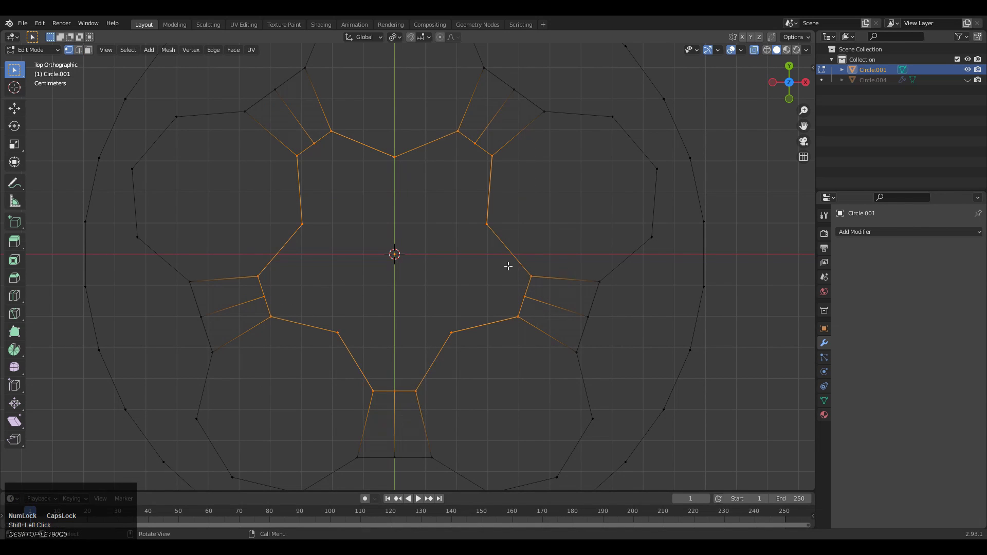
key(f)
click(754, 50)
Step: Connect vertex pairs across the central face, joining the left inner corner and both lower ones to the opposite spokes' midpoints
click(489, 224)
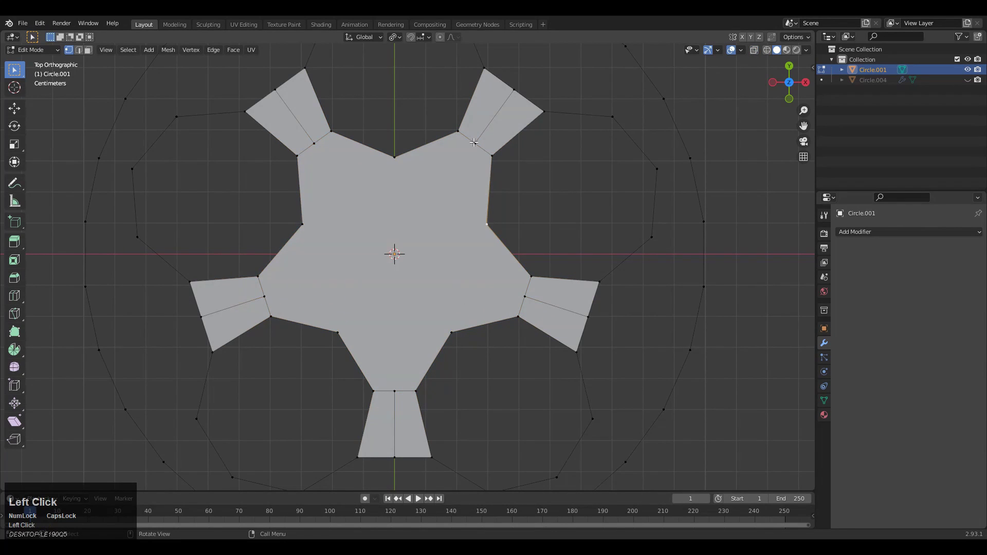
right_click(343, 349)
click(344, 349)
right_click(427, 255)
click(426, 255)
right_click(514, 262)
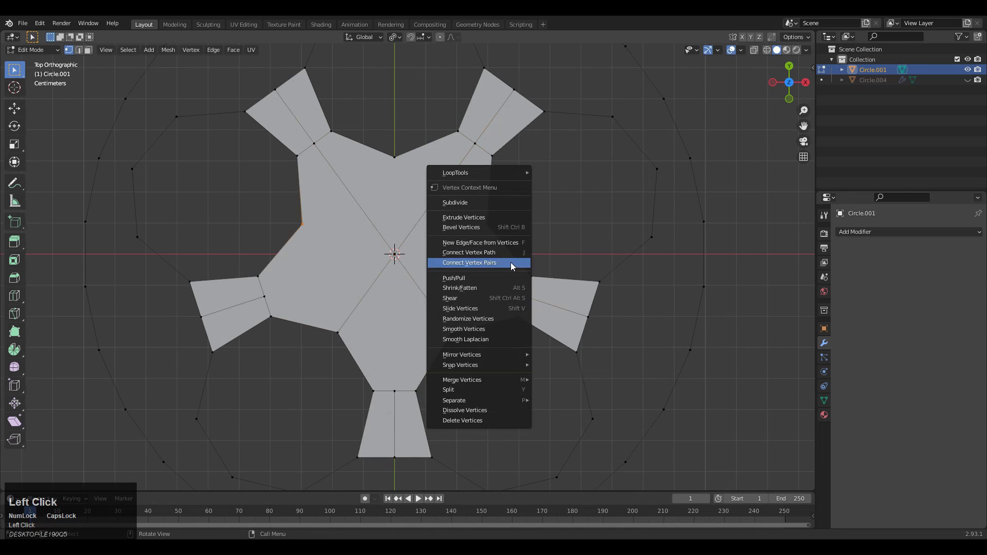
click(514, 262)
Step: Connect the central face's right inner corner to the lower-left spoke's midpoint and its top corner to the bottom spoke's midpoint
click(477, 226)
shift+click(271, 293)
right_click(282, 279)
click(282, 279)
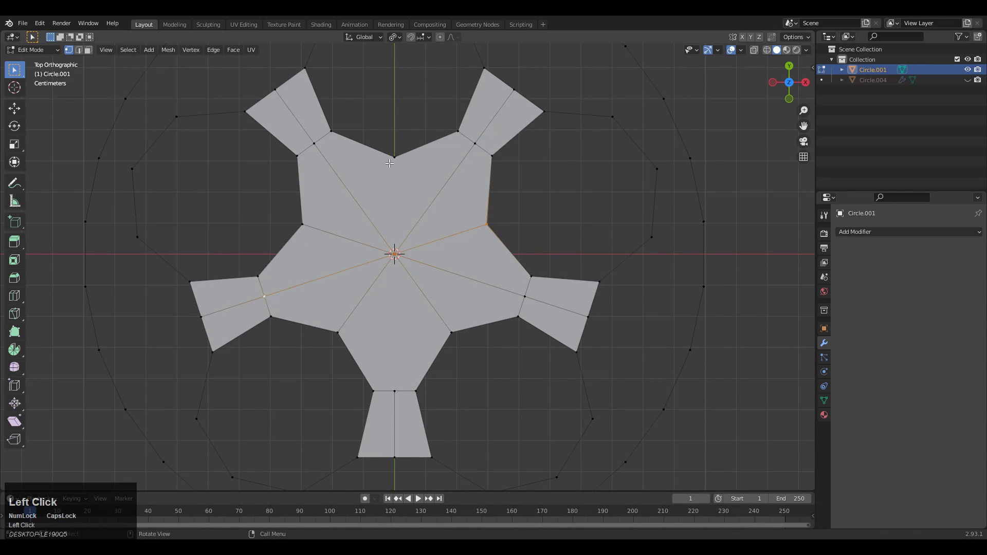
shift+click(392, 384)
right_click(410, 272)
click(410, 272)
Step: Fill four faces between the outer edges of the top octagon and the outer circle
ctrl+middle_drag(408, 268, 415, 355)
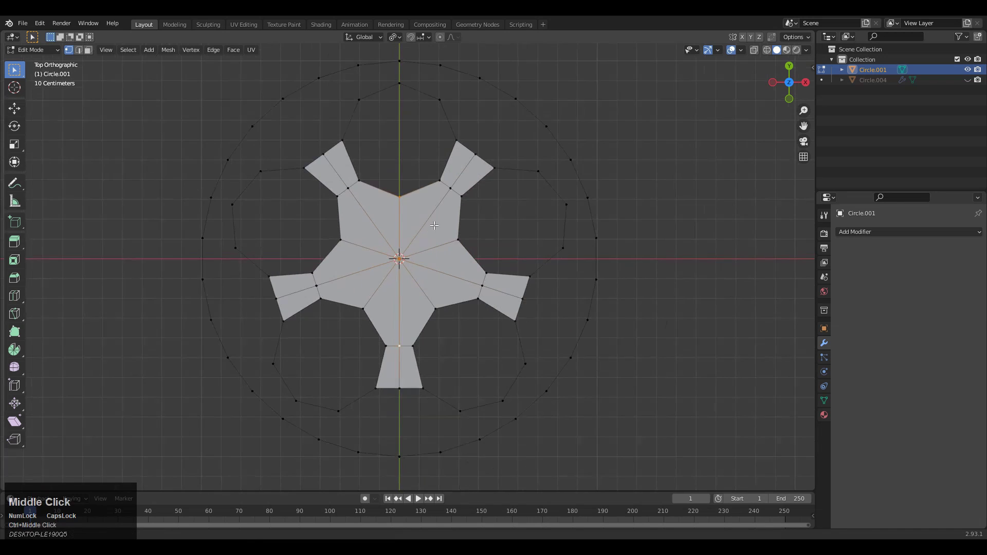
click(486, 260)
ctrl+middle_drag(487, 249, 470, 263)
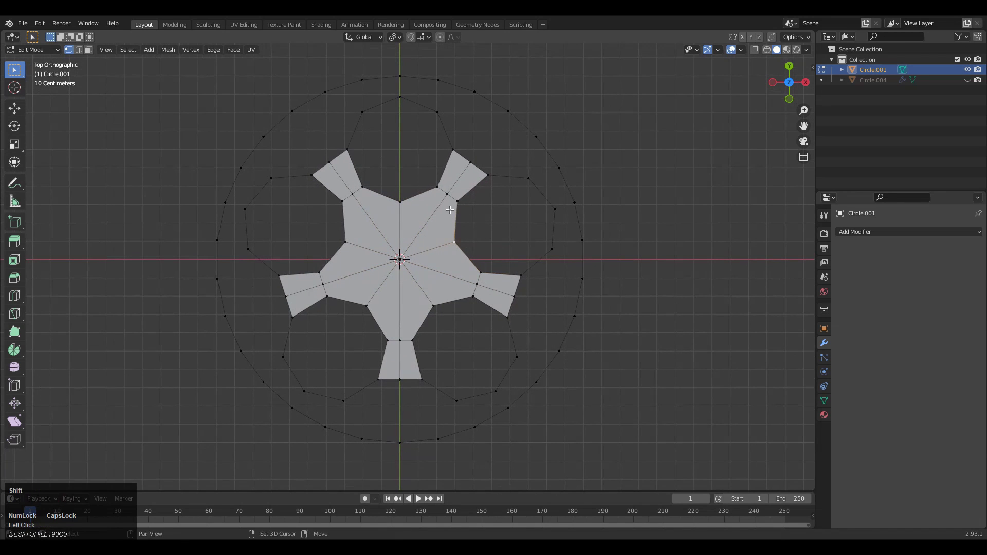
shift+scroll(450, 210, up, 2)
key(2)
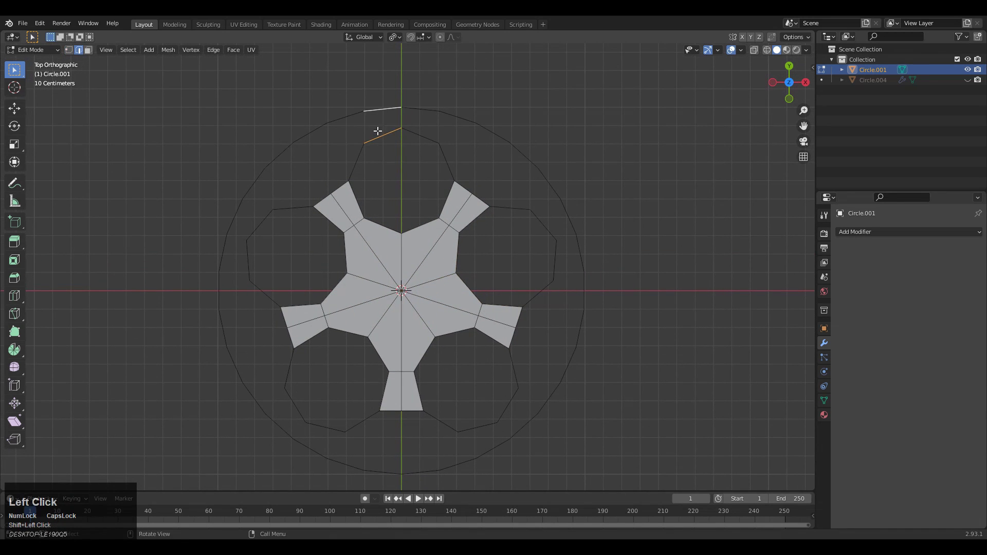
key(f)
key(f)
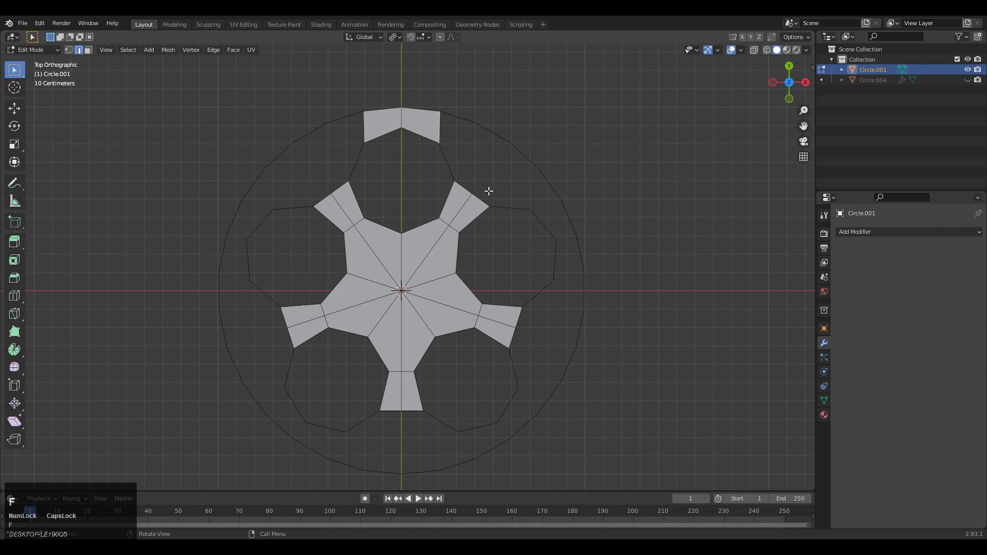
key(f)
key(f)
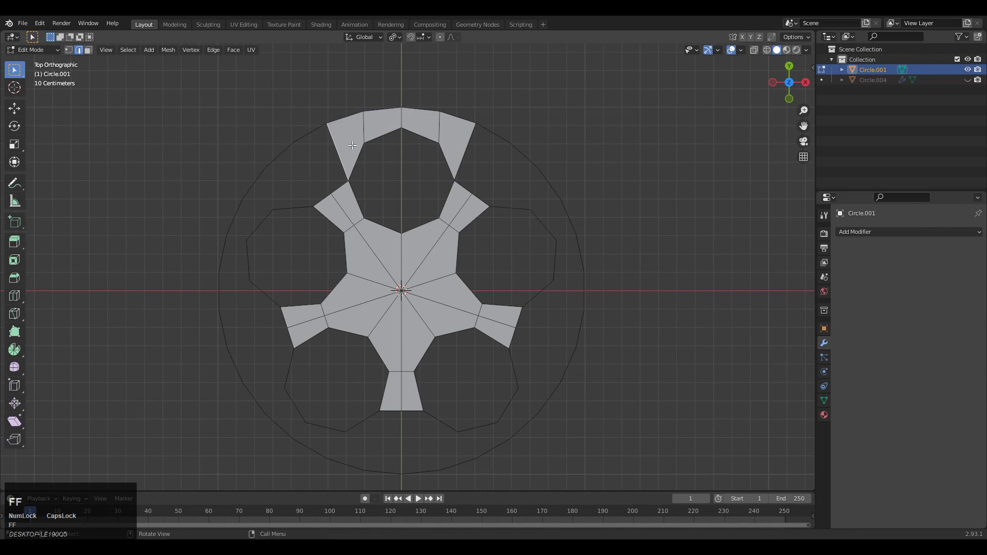
Step: Fill the faces joining the upper-left spoke and the upper-left octagon's outer edges to the outer circle
key(f)
click(319, 186)
key(f)
key(f)
key(f)
key(f)
key(f)
Step: Fill the faces joining the lower-left spoke and the lower-left octagon's outer edges to the outer circle
click(257, 330)
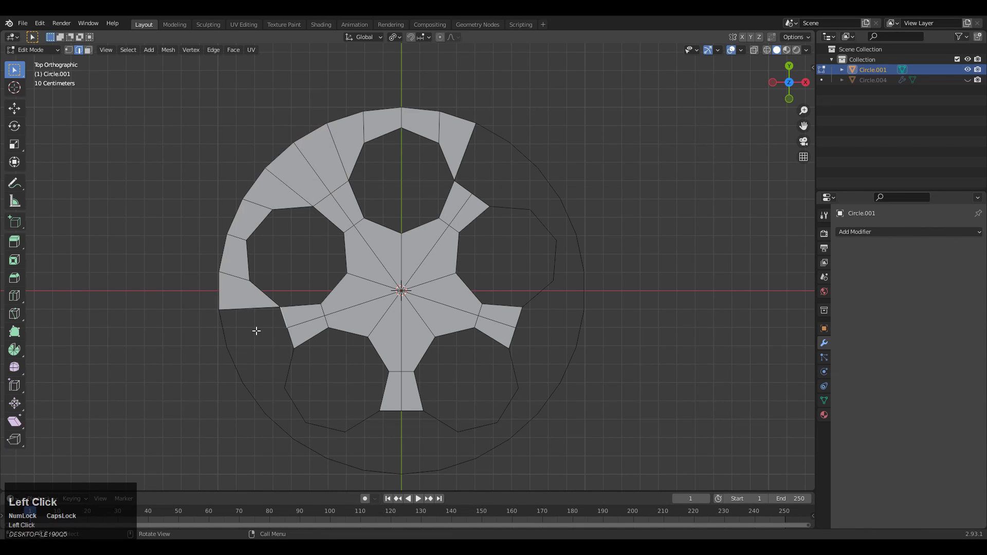
shift+click(253, 332)
key(f)
click(274, 341)
key(f)
key(f)
key(f)
key(f)
key(f)
Step: Fill the faces from the bottom spoke and lower-right octagon to the outer circle, up to the lower-right spoke's centreline
click(393, 421)
shift+click(419, 468)
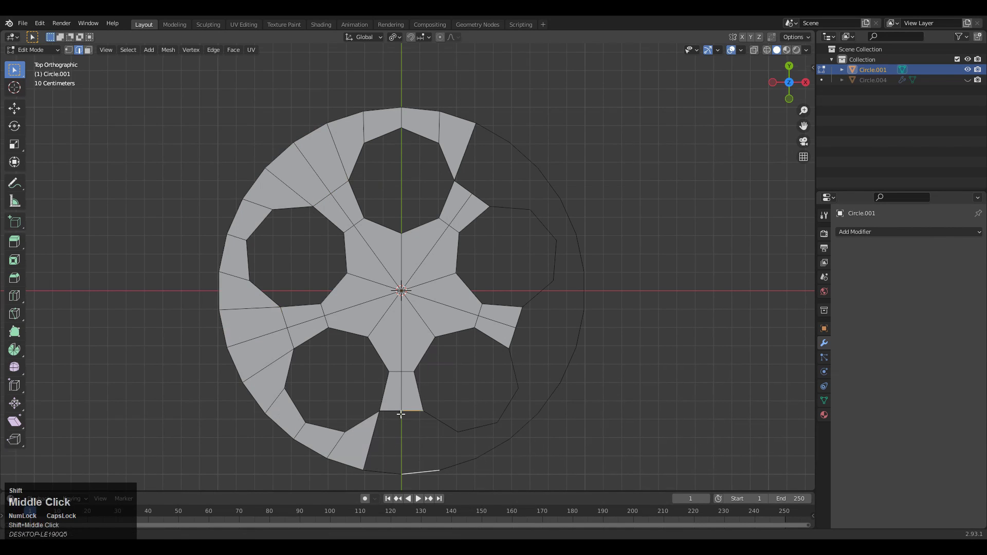
shift+middle_drag(419, 469, 398, 418)
key(f)
key(f)
click(409, 420)
key(f)
key(f)
key(f)
key(f)
click(561, 322)
shift+click(514, 294)
key(f)
Step: Fill the remaining ring faces from the lower-right spoke's centreline past the upper-right octagon and spoke to the top octagon
click(551, 291)
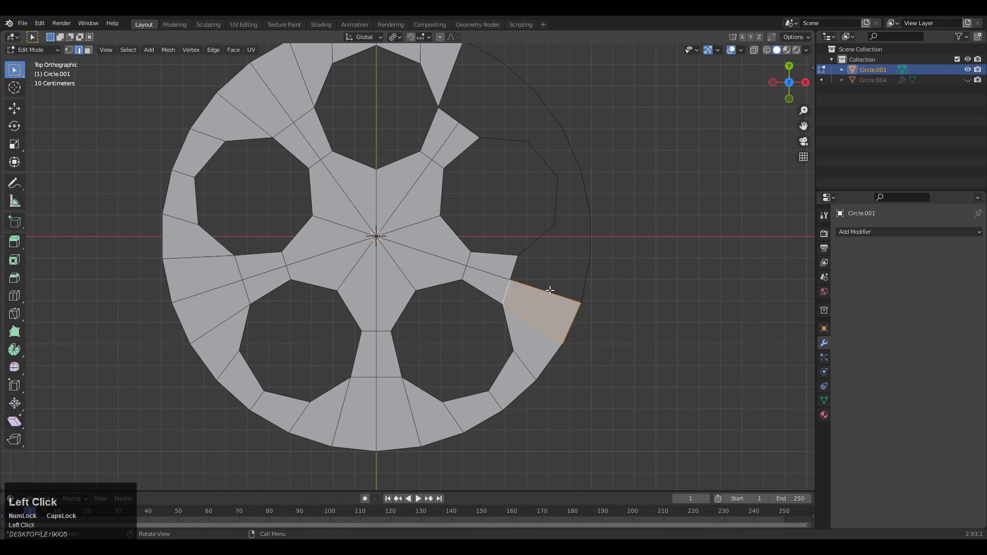
key(f)
key(f)
key(f)
key(f)
key(f)
shift+middle_drag(514, 95, 487, 241)
key(f)
click(455, 239)
key(f)
Step: Extrude the disc's outer edge loop and scale it to 1.040 to form a thin outer rim
scroll(462, 246, down, 3)
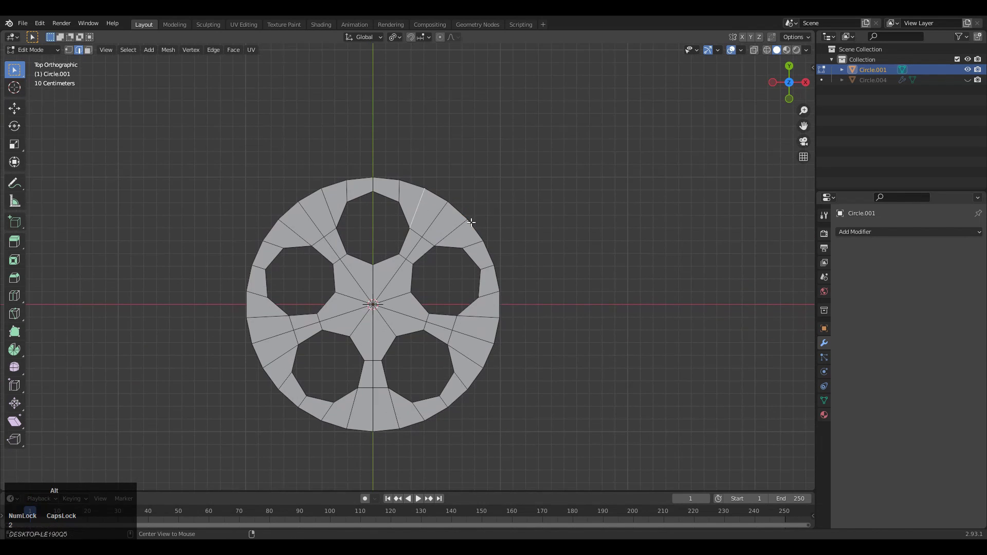
alt+click(470, 224)
scroll(483, 252, up, 1)
shift+middle_drag(500, 284, 504, 278)
key(e)
right_click(513, 276)
key(s)
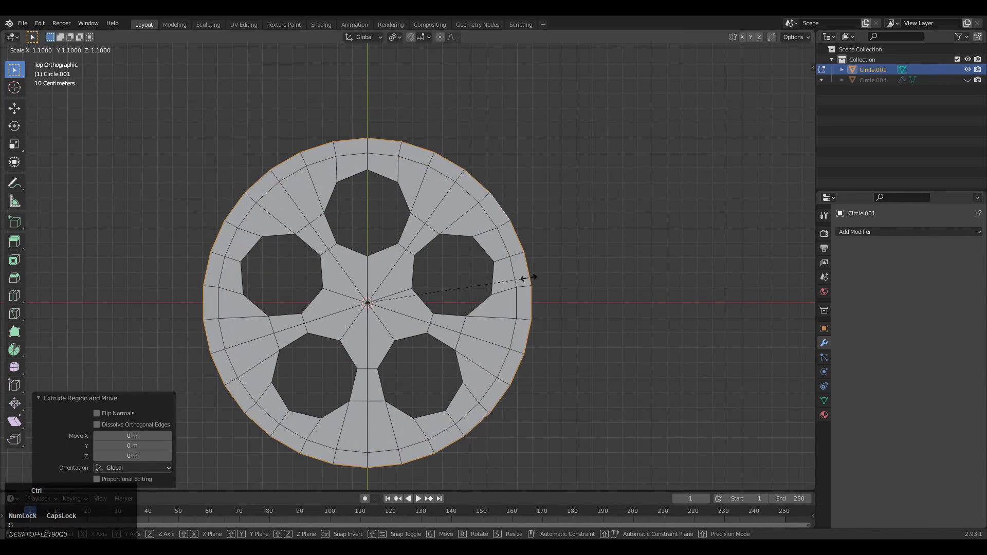
shift+click(495, 275)
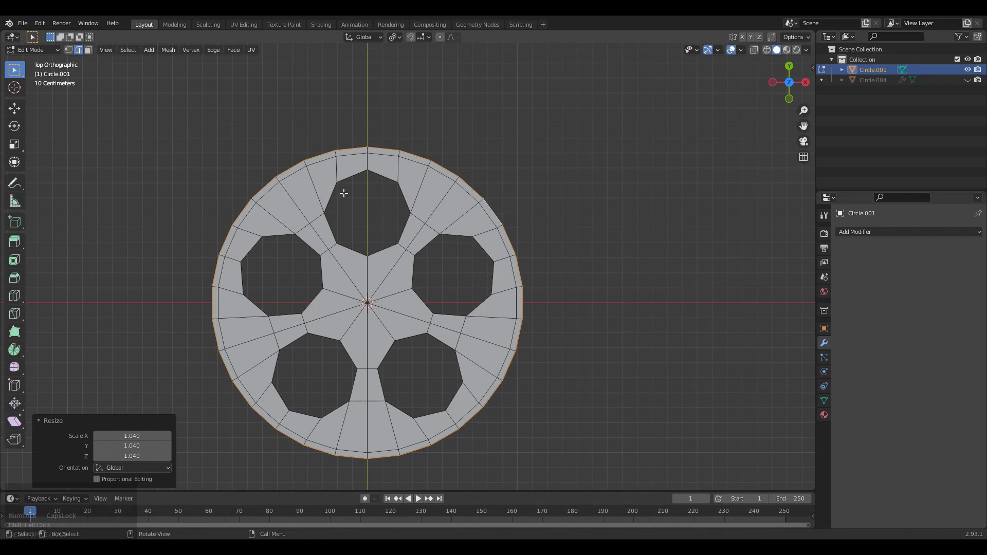
Step: Add a Subdivision Surface modifier to the disc and switch to Object Mode
ctrl+middle_drag(376, 268, 377, 227)
click(376, 229)
key(2)
click(854, 232)
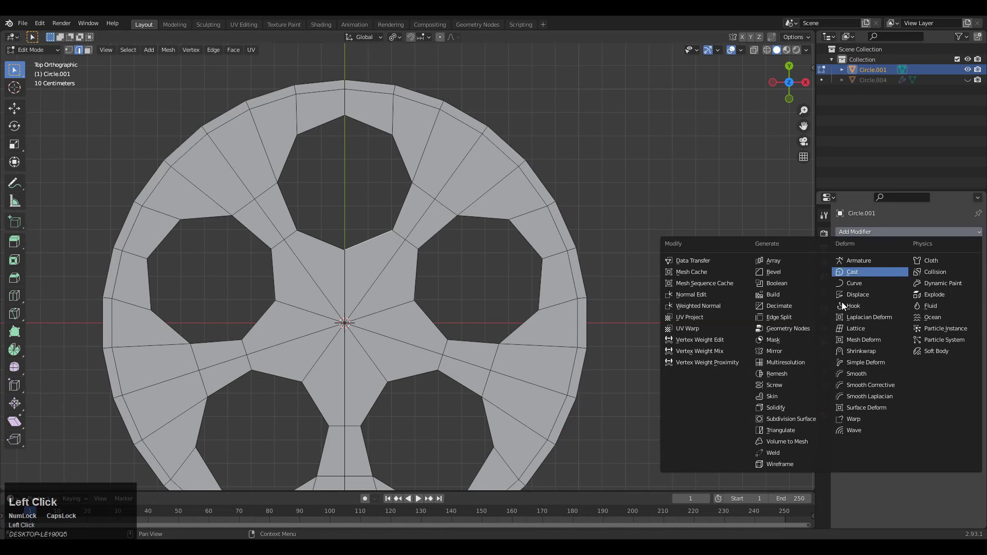
click(791, 410)
key(Tab)
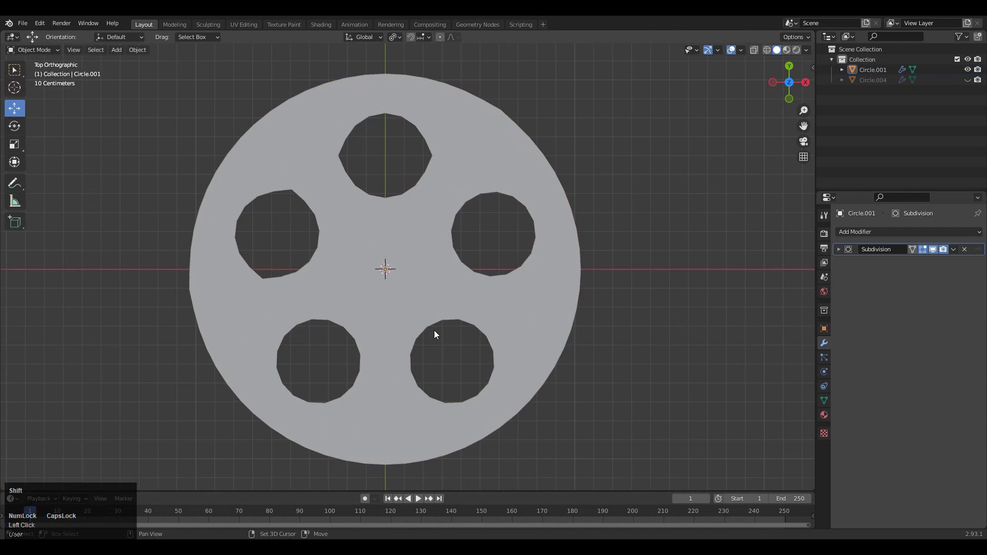
Step: Examine the subdivided disc in perspective and inspect the hole edges from the top view in Edit Mode
shift+middle_drag(434, 330, 441, 385)
scroll(463, 359, up, 1)
click(484, 330)
middle_drag(478, 329, 454, 360)
key(Tab)
click(789, 82)
shift+middle_drag(439, 225, 440, 306)
scroll(441, 306, up, 5)
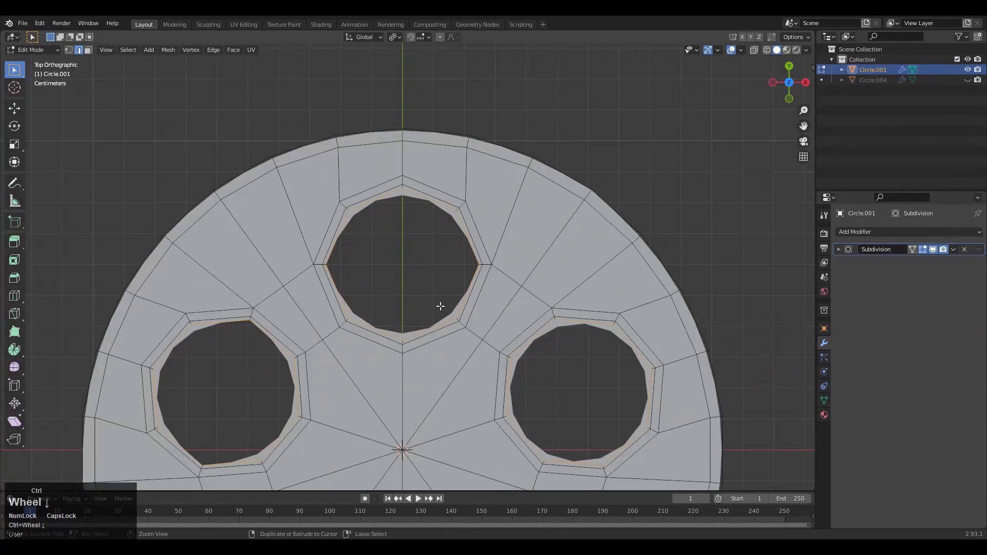
Step: Try dissolving the short edges that run into the left corner of the top hole
key(1)
shift+middle_drag(297, 283, 441, 275)
ctrl+middle_drag(441, 276, 452, 242)
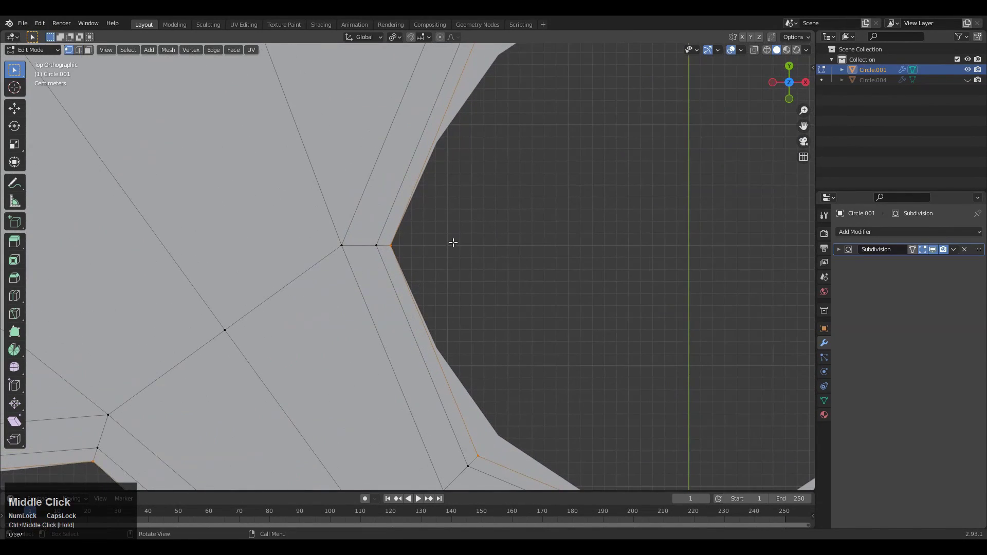
ctrl+middle_drag(434, 295, 483, 221)
key(2)
alt+click(338, 232)
key(ctrl+x)
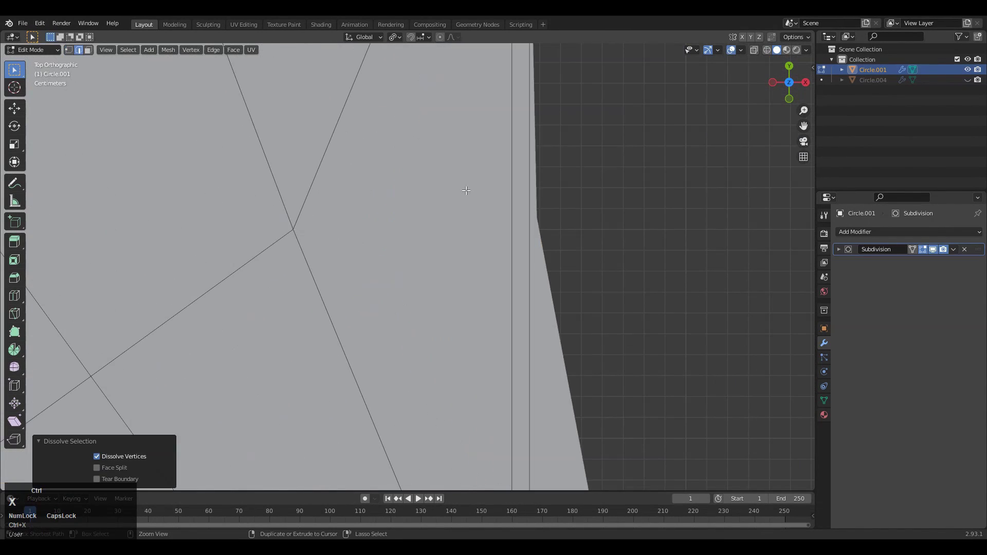
scroll(508, 239, down, 6)
key(ctrl+z)
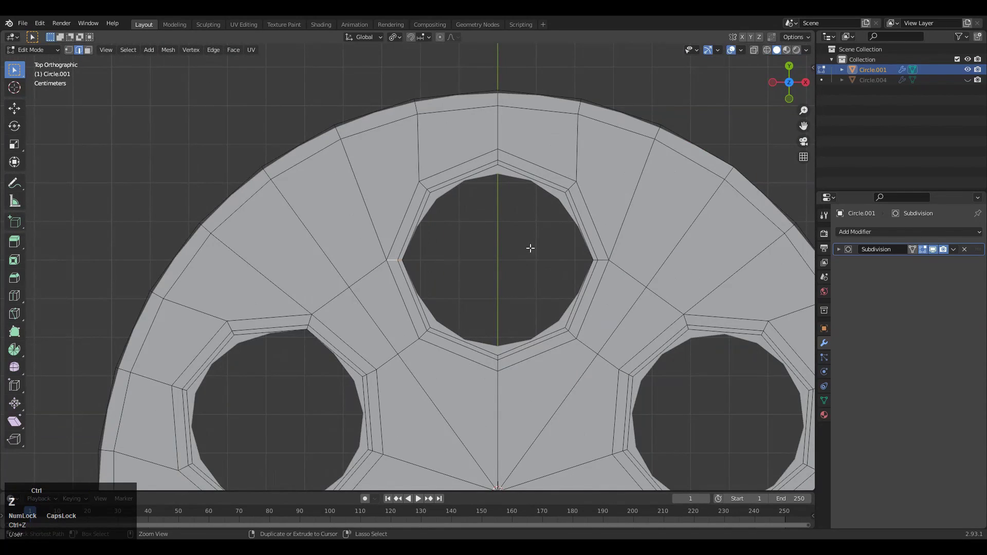
Step: Delete all faces except the lower-left fifth of the disc around its hole, with the subdivision's viewport display turned off
ctrl+middle_drag(531, 249, 532, 304)
shift+middle_drag(532, 301, 518, 224)
shift+middle_drag(381, 387, 426, 324)
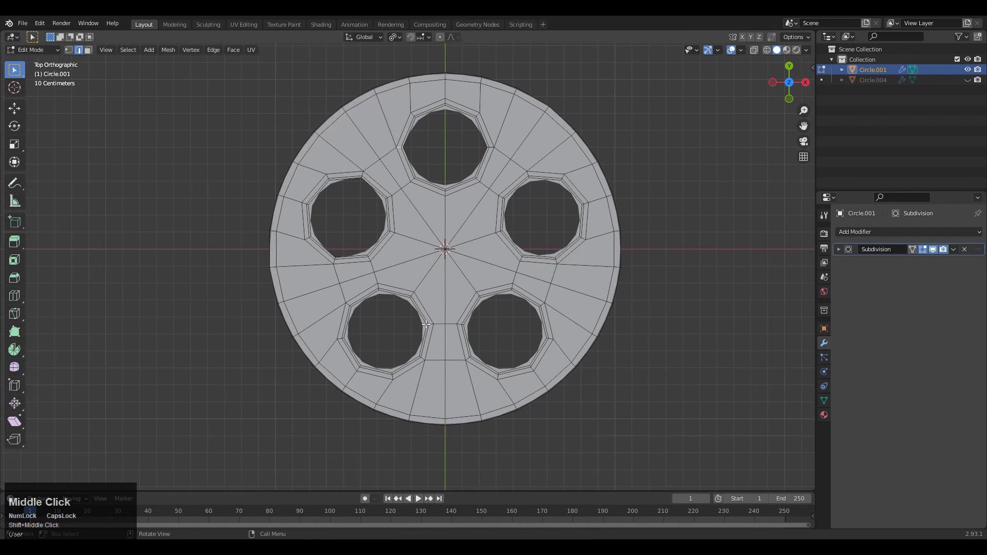
key(3)
drag(479, 426, 480, 425)
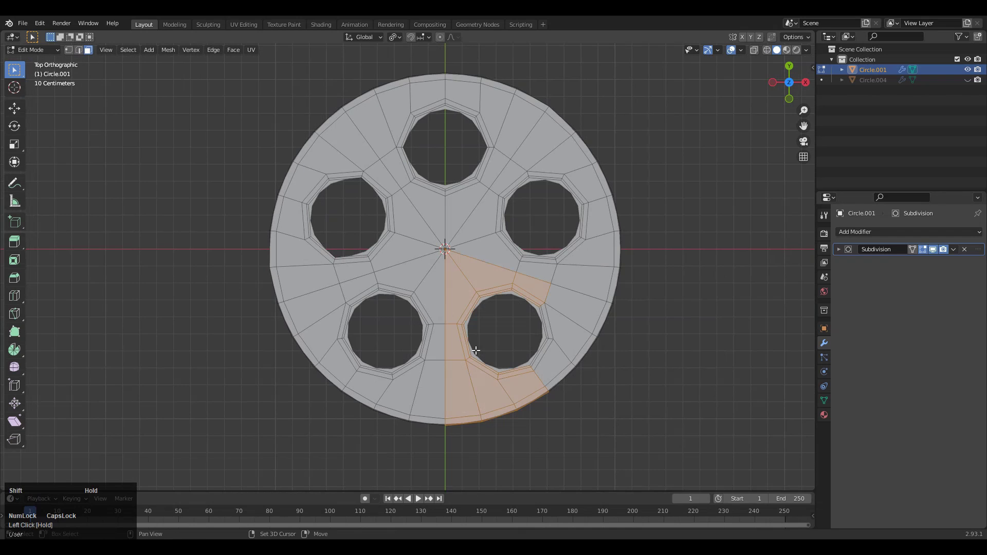
scroll(377, 357, up, 1)
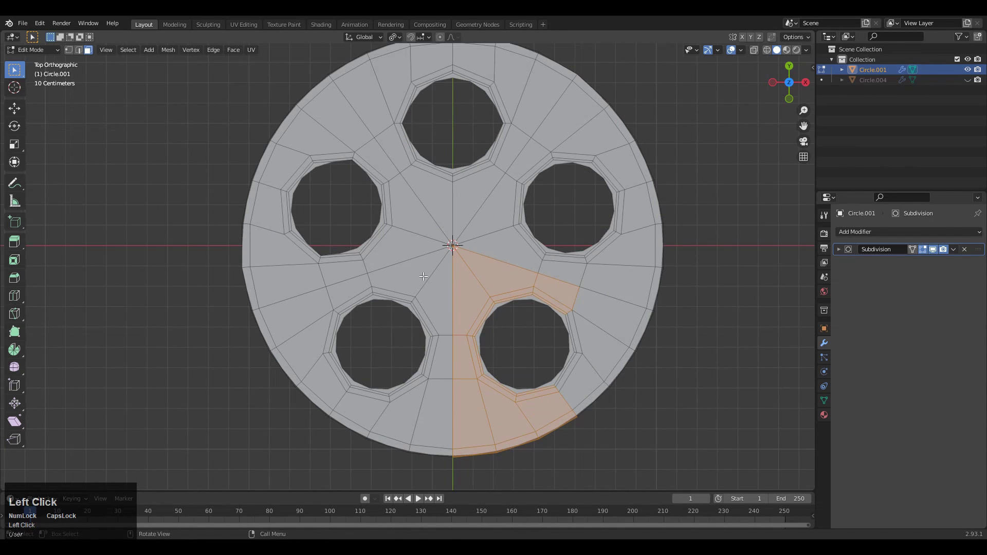
drag(424, 276, 369, 401)
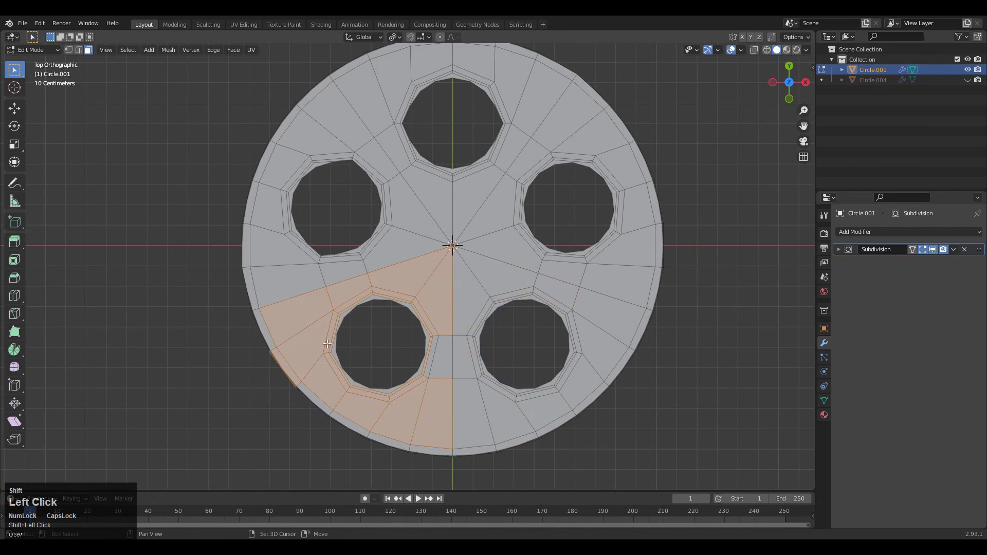
shift+drag(318, 437, 386, 364)
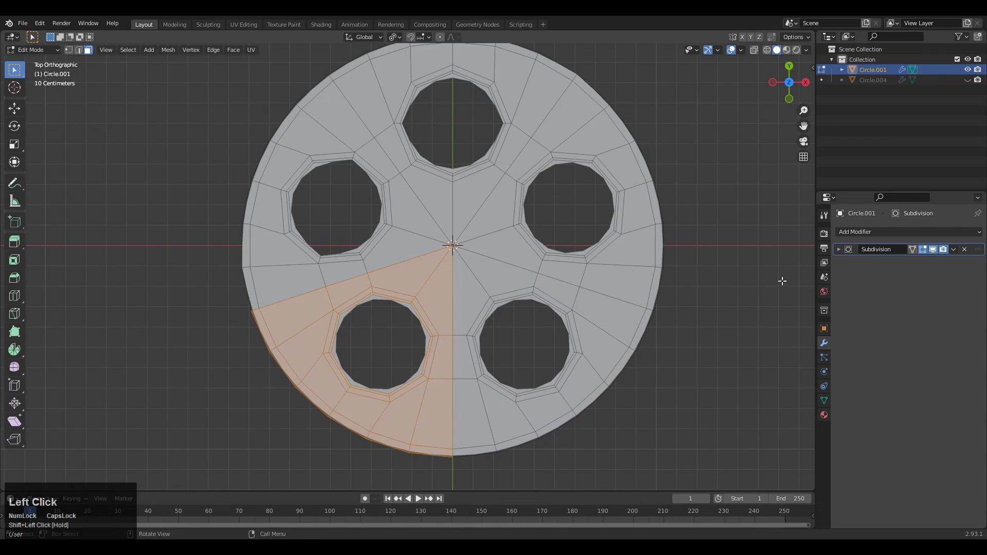
click(933, 249)
scroll(424, 326, down, 2)
scroll(424, 326, down, 1)
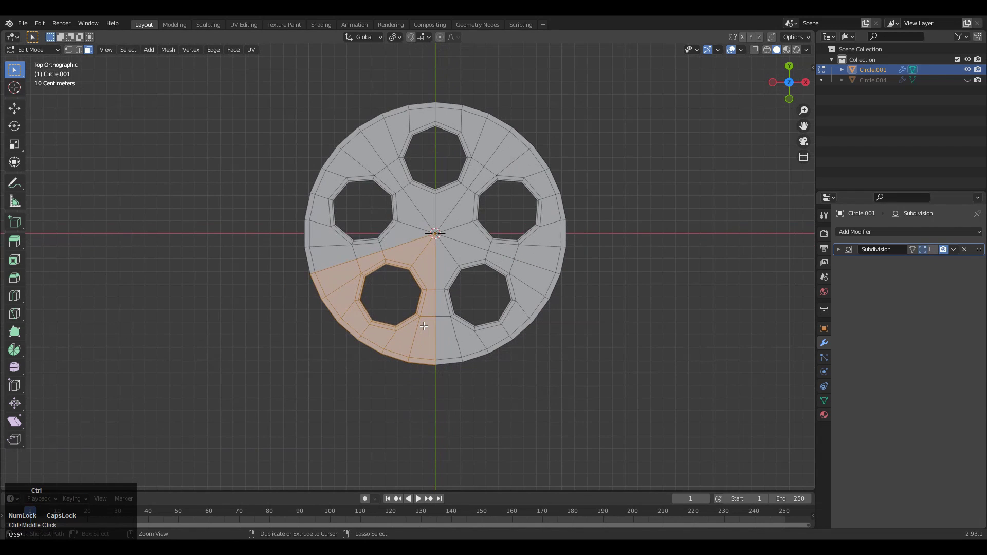
key(ctrl+i)
key(x)
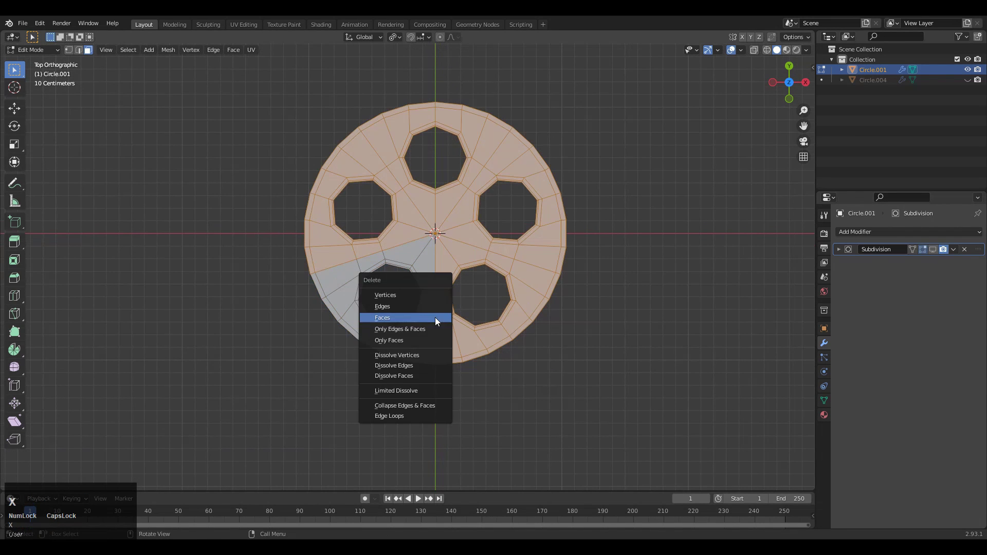
click(435, 317)
ctrl+middle_drag(437, 321, 429, 293)
Step: In Object Mode, duplicate the wedge in place and rotate the copy 72° about the Z axis
key(Tab)
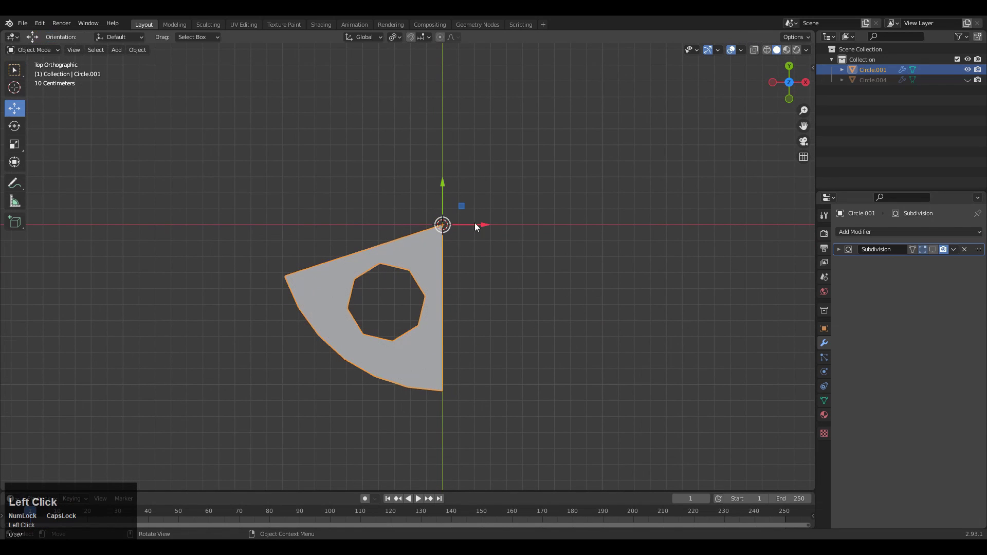
key(shift+d)
shift+right_click(548, 159)
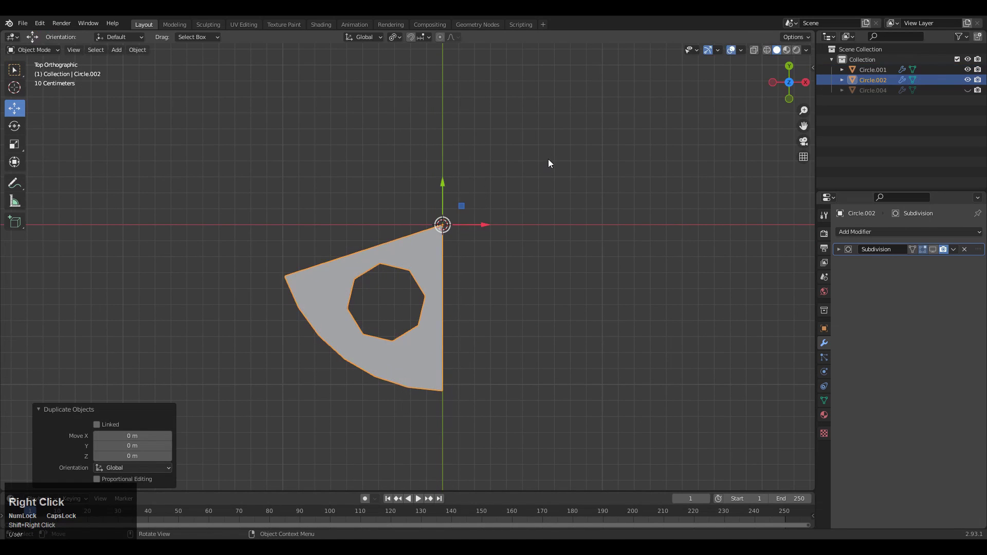
key(r)
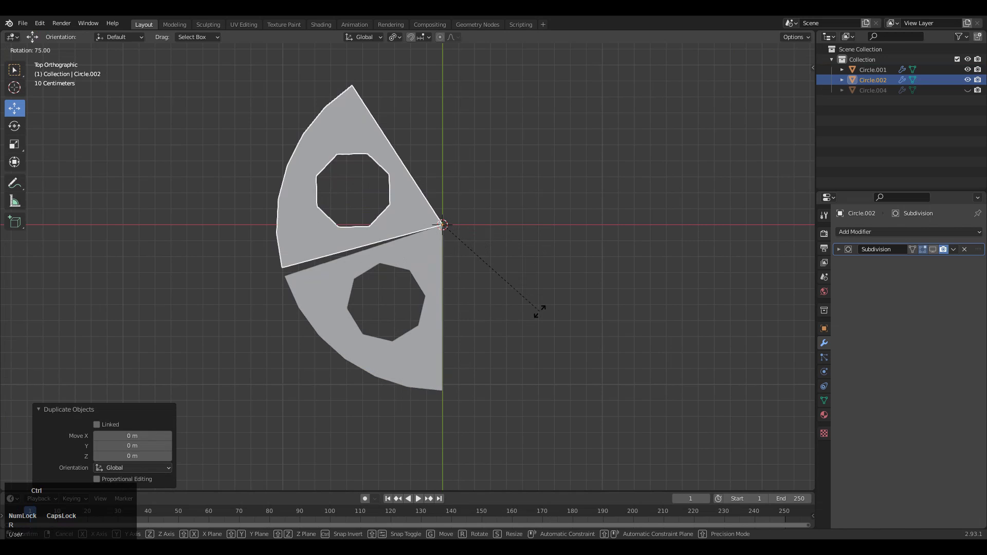
ctrl+click(539, 305)
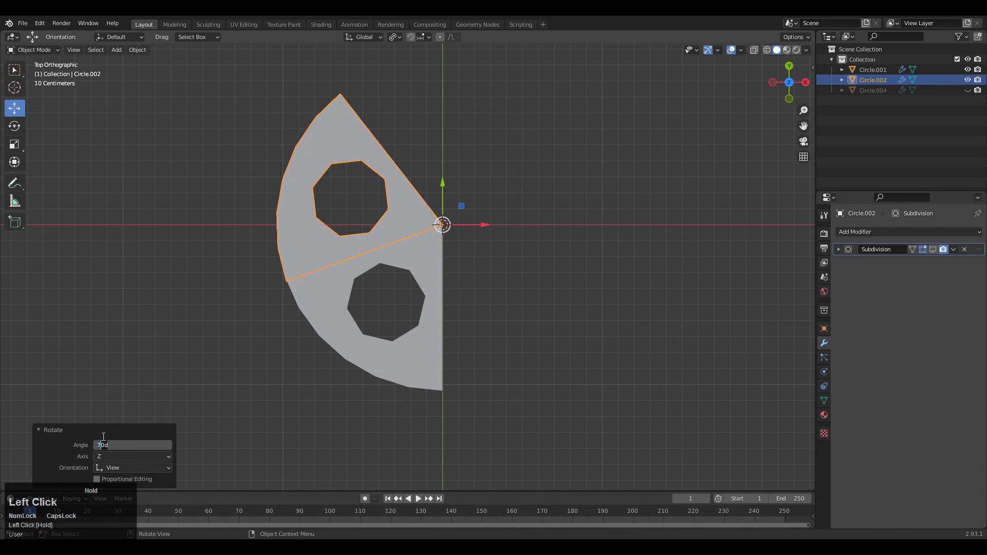
text(72)
key(Return)
Step: Duplicate the second wedge in place and rotate the copy 72° about the Z axis
key(shift+d)
shift+right_click(391, 273)
key(r)
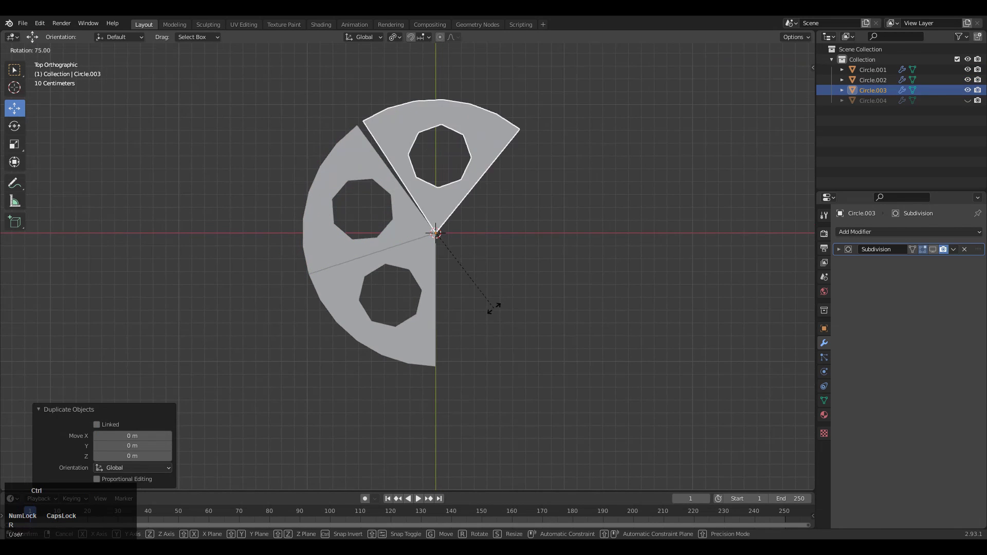
ctrl+click(489, 311)
click(141, 445)
text(72)
Step: Complete the disc with two more in-place wedge duplicates, each rotated a further 72° about the Z axis
key(shift+d)
right_click(480, 174)
key(r)
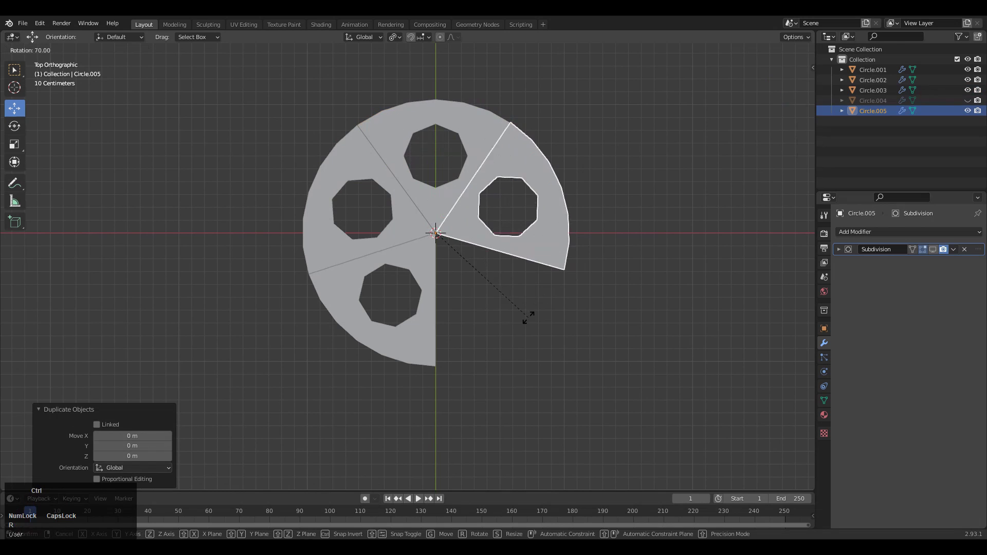
click(529, 321)
key(shift+d)
right_click(576, 182)
key(r)
ctrl+click(562, 320)
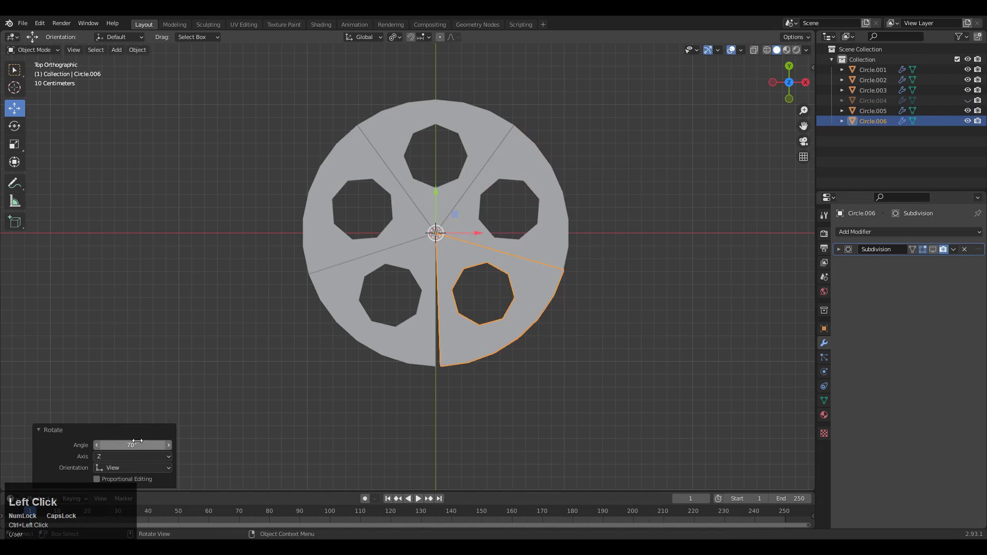
drag(103, 426, 91, 424)
text(72)
key(Return)
Step: Select all five wedges and join them into a single object
drag(605, 98, 320, 389)
right_click(468, 182)
click(468, 183)
click(471, 161)
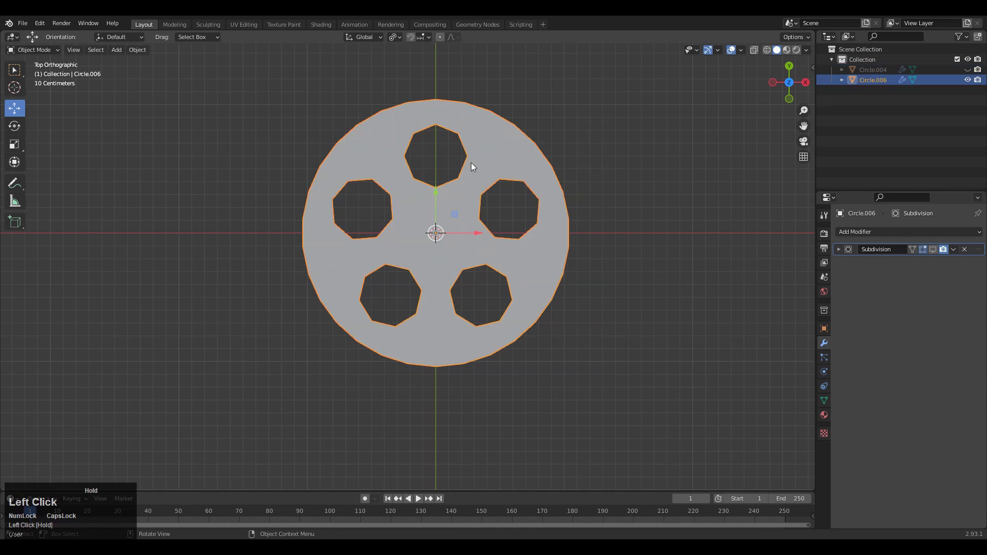
Step: In Edit Mode, select the whole mesh and merge its overlapping vertices by distance
key(Tab)
scroll(617, 231, up, 2)
shift+middle_drag(632, 245, 632, 195)
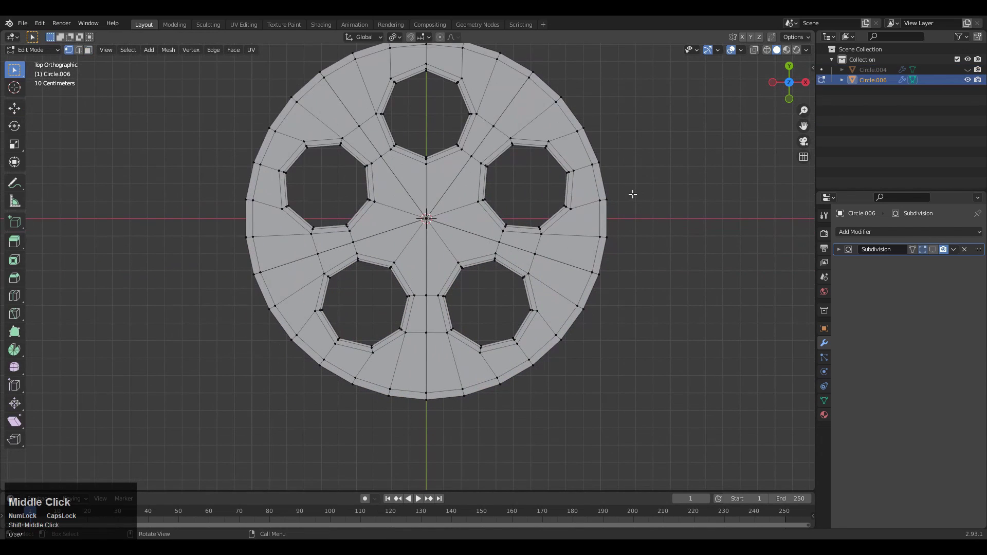
key(a)
key(m)
click(658, 198)
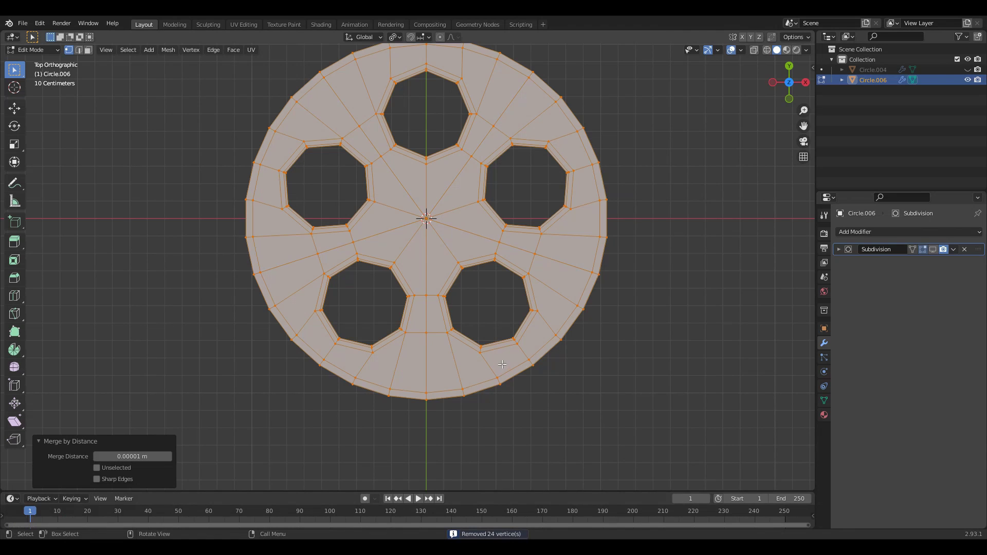
Step: In Object Mode, turn on the subdivision's viewport display and set its viewport level to 2
key(Tab)
click(934, 249)
shift+middle_drag(617, 203, 615, 246)
click(492, 183)
right_click(493, 183)
click(493, 184)
click(839, 249)
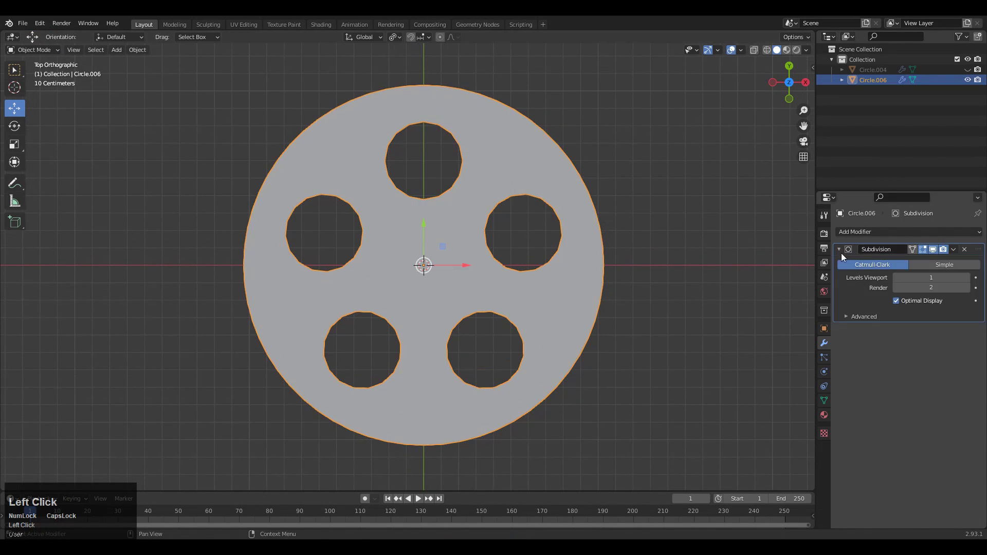
click(967, 278)
click(667, 235)
click(477, 178)
Step: Add centred loop cuts around the band between the outer rim and the five large holes in Edit Mode
key(Tab)
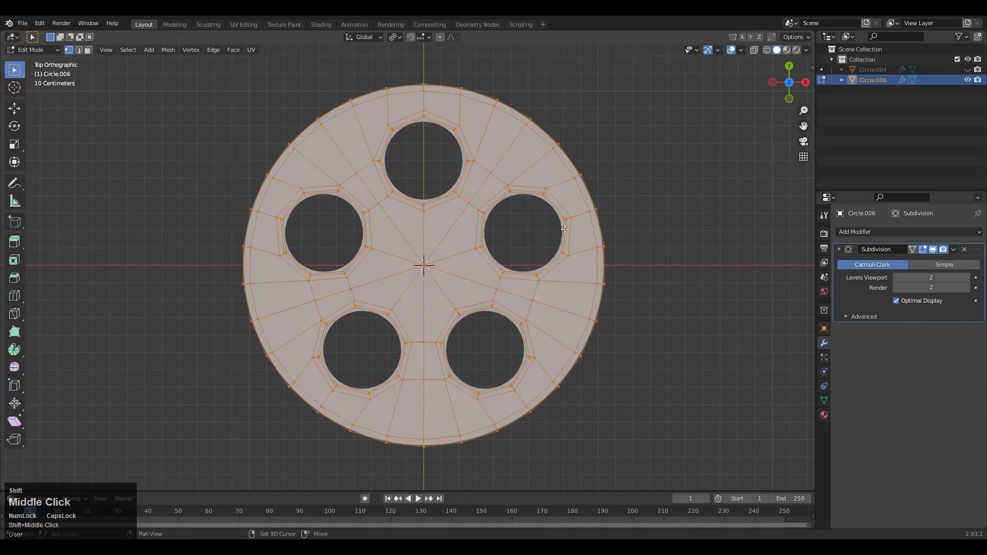
ctrl+middle_drag(564, 228, 565, 201)
ctrl+middle_drag(592, 160, 518, 288)
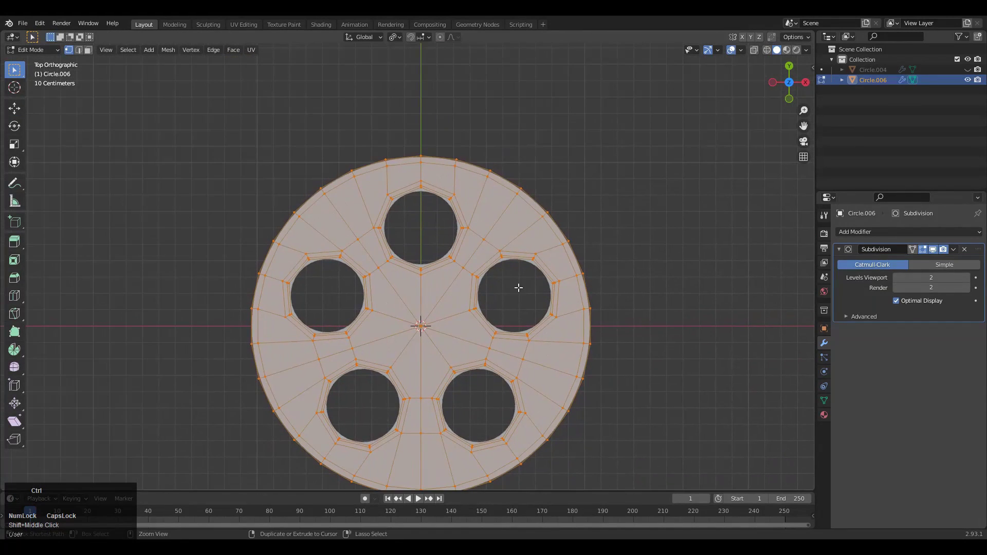
click(487, 202)
right_click(490, 192)
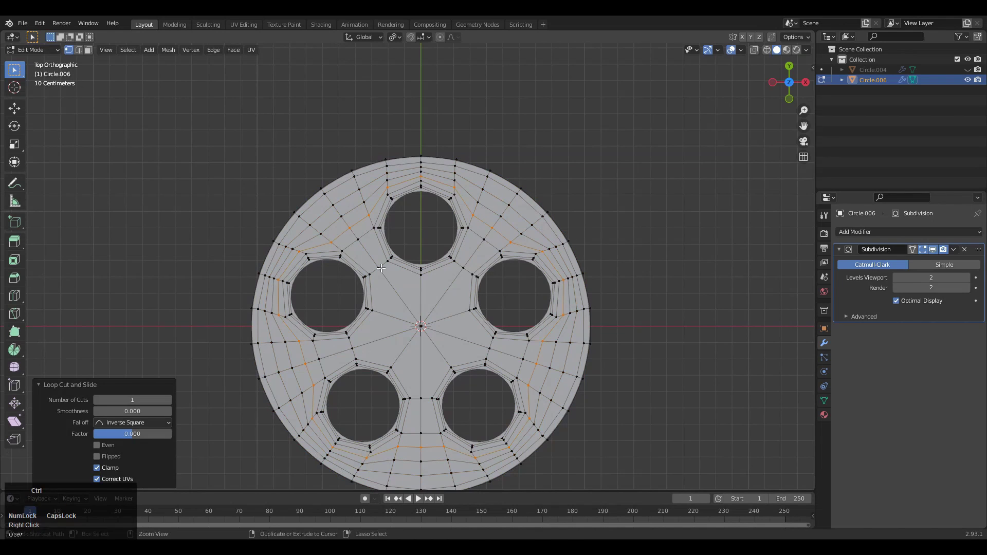
Step: In face selection mode, select the five four-face patches between neighbouring large holes near the outer rim
ctrl+middle_drag(381, 268, 363, 229)
key(3)
drag(316, 177, 302, 212)
shift+middle_drag(267, 311, 275, 201)
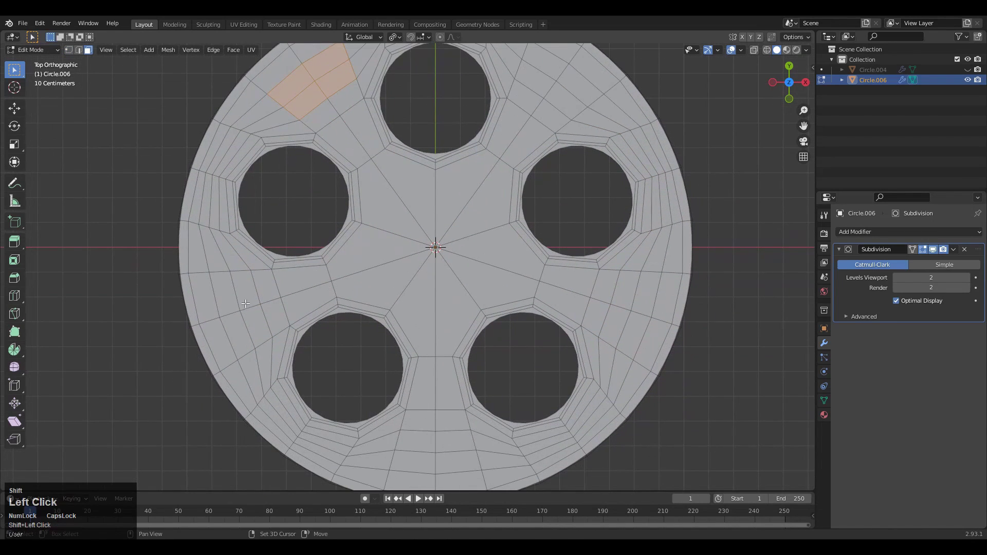
shift+drag(246, 304, 234, 318)
shift+middle_drag(411, 433, 369, 332)
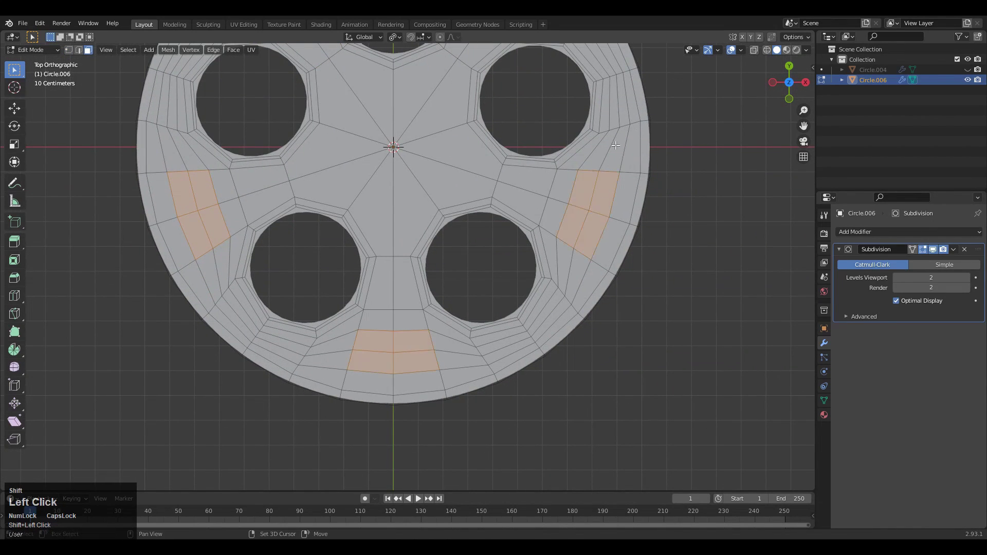
shift+middle_drag(616, 146, 513, 231)
shift+drag(496, 169, 481, 189)
shift+middle_drag(507, 198, 487, 195)
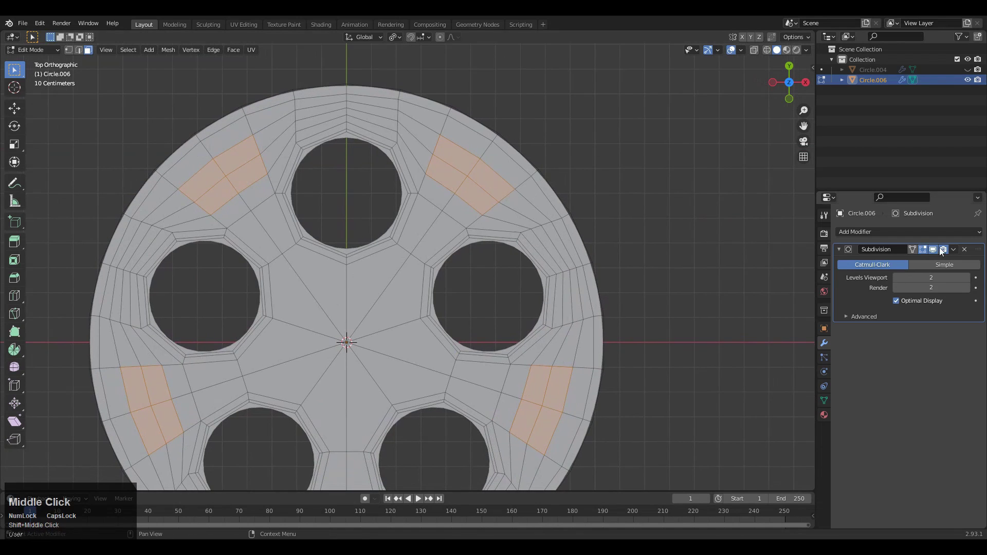
Step: Turn off the subdivision's viewport display and inset the five selected face patches by about 0.073 m
click(933, 249)
shift+middle_drag(598, 176, 552, 267)
ctrl+middle_drag(552, 268, 697, 233)
key(i)
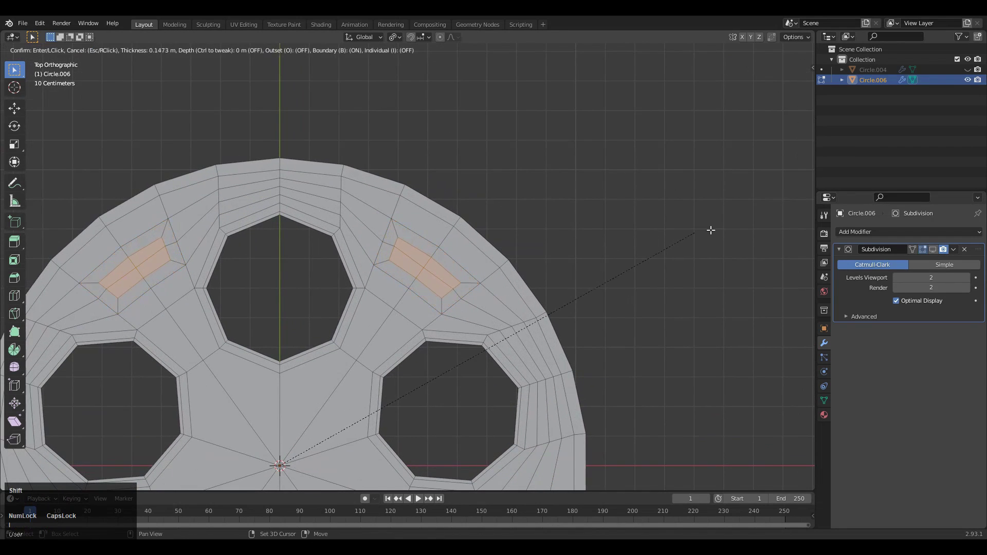
click(755, 214)
Step: Reshape the five inset patches into circles with LoopTools and scale them to 0.5
right_click(447, 232)
mouse_move(446, 228)
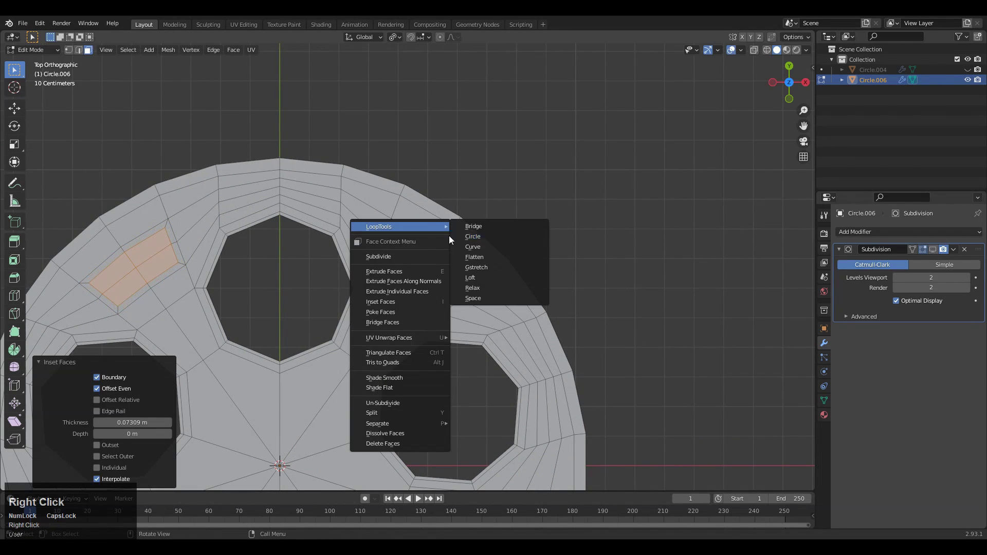
click(482, 241)
ctrl+middle_drag(485, 244, 542, 306)
shift+middle_drag(542, 306, 611, 225)
key(s)
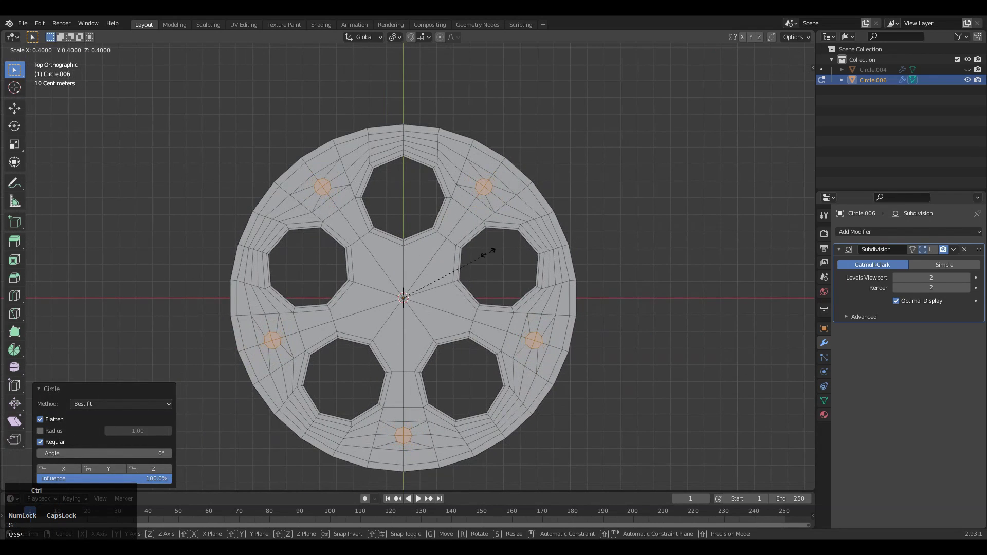
click(500, 255)
Step: Inset the five small circles by about 0.017 m and delete their inner faces to open holes
ctrl+middle_drag(500, 255, 582, 112)
shift+middle_drag(582, 112, 348, 420)
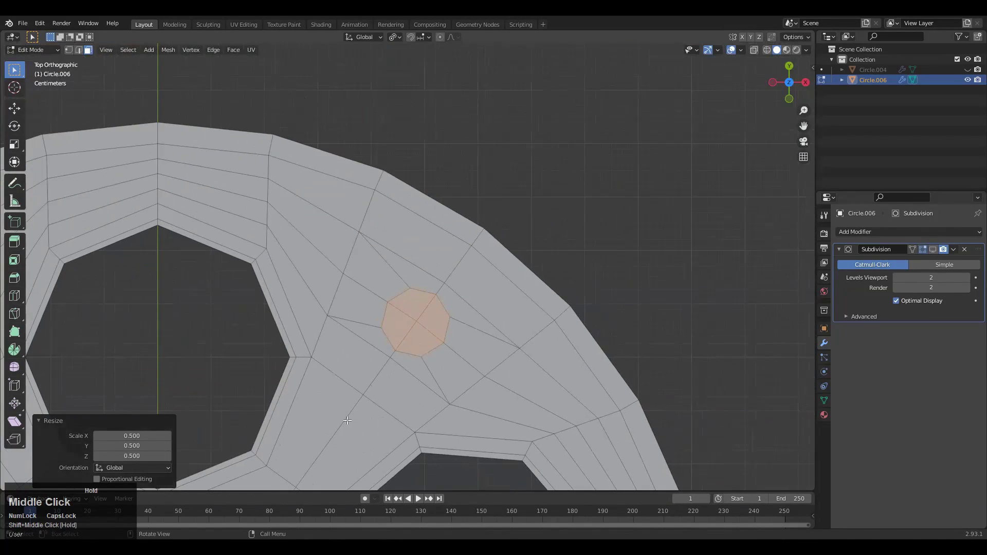
click(533, 266)
ctrl+middle_drag(534, 267, 400, 396)
key(z)
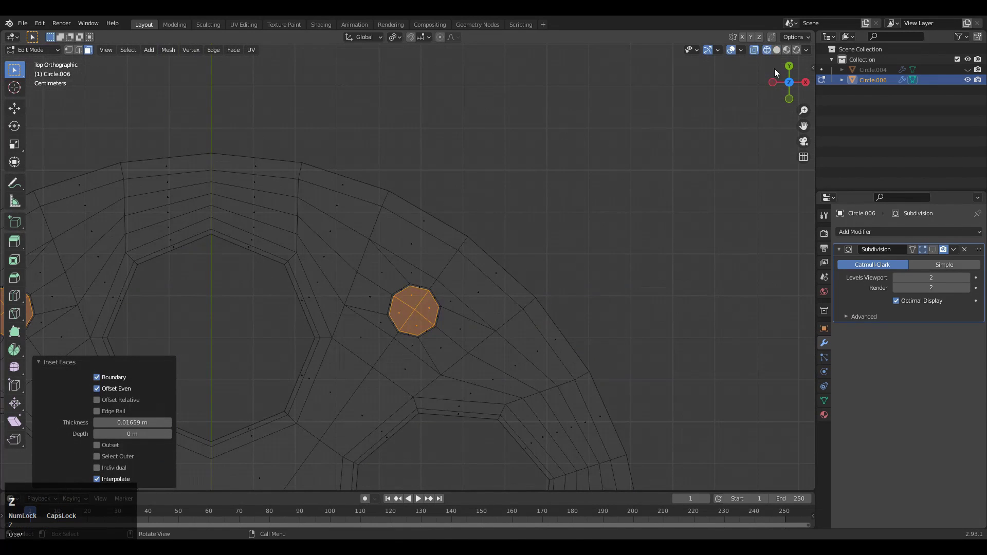
click(777, 51)
key(x)
click(453, 287)
Step: Select the faces around the disc's centre and inset them by about 0.34 m
mouse_move(452, 287)
ctrl+middle_down()
mouse_move(456, 379)
mouse_move(362, 414)
ctrl+middle_up()
mouse_move(363, 414)
shift+middle_down()
mouse_move(434, 289)
mouse_move(432, 244)
shift+middle_up()
key(b)
drag(380, 263, 410, 295)
shift+middle_drag(594, 220, 564, 244)
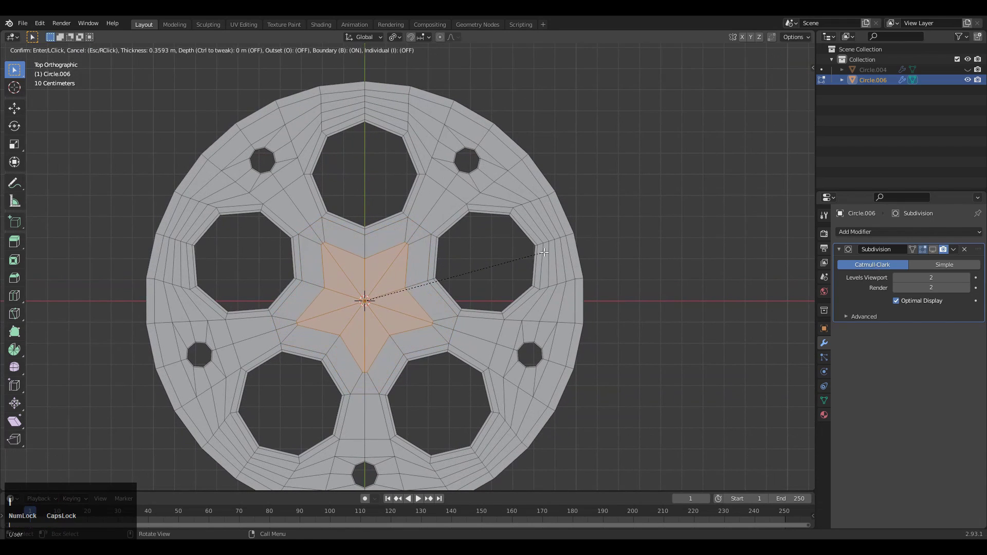
click(557, 252)
Step: Turn the central star-shaped faces into a circle with LoopTools and scale it to 0.6
right_click(269, 247)
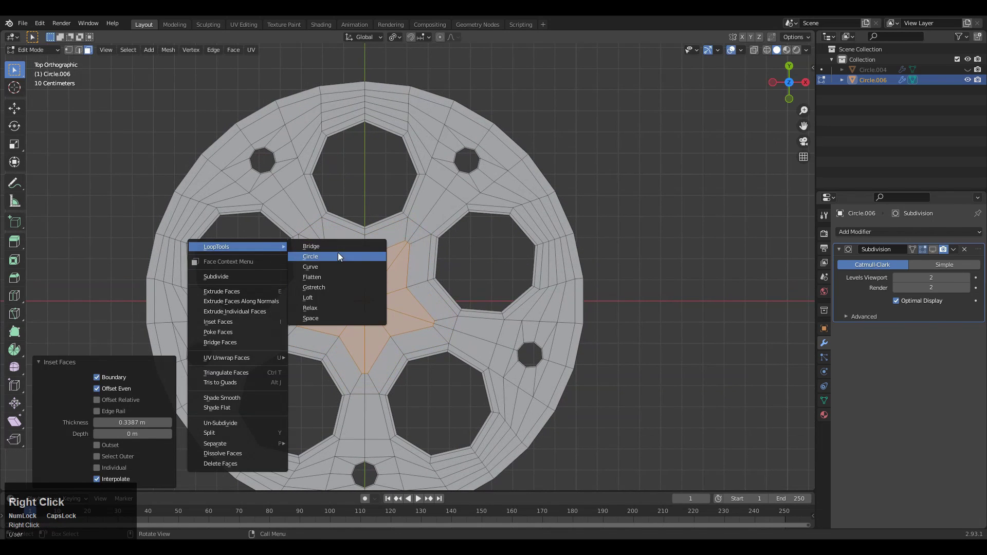
click(338, 256)
shift+middle_drag(457, 268, 483, 271)
click(460, 272)
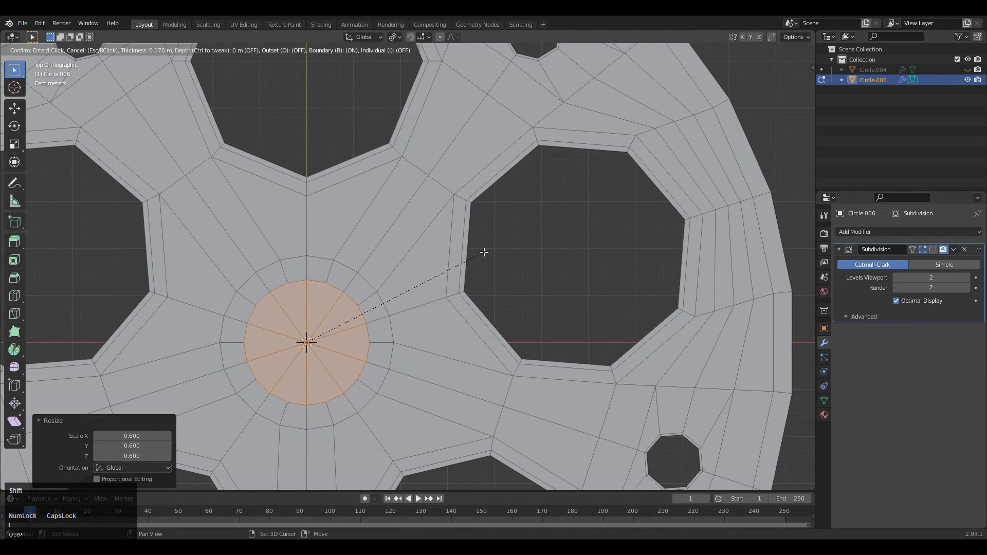
Step: Inset the central circle for supporting edges and delete its inner faces to open a centre hole
click(488, 251)
shift+middle_drag(487, 251, 418, 370)
click(448, 273)
key(x)
click(400, 276)
Step: Turn the subdivision's viewport display back on from Object Mode and return to editing the pierced disc
key(Tab)
click(486, 346)
click(933, 250)
shift+middle_drag(503, 358, 640, 264)
click(589, 360)
key(Tab)
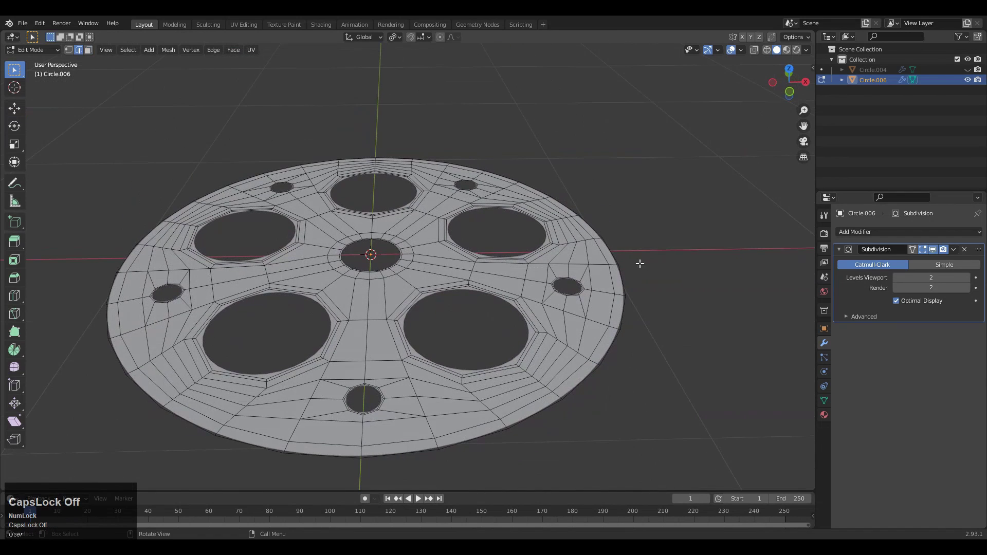
Step: Select the entire mesh and extrude it vertically from the front view to give the disc a small thickness
click(789, 94)
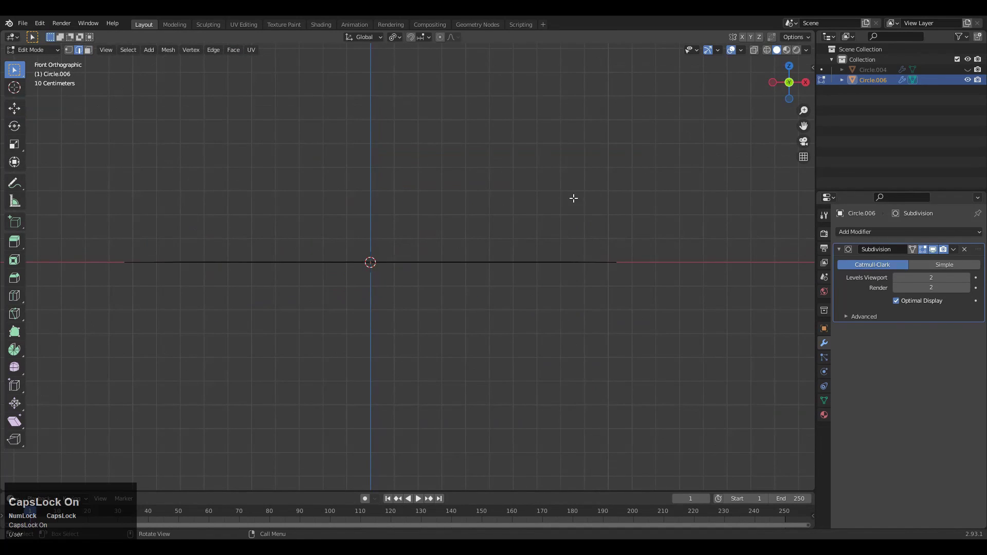
key(Tab)
middle_drag(461, 248, 403, 246)
key(Tab)
key(a)
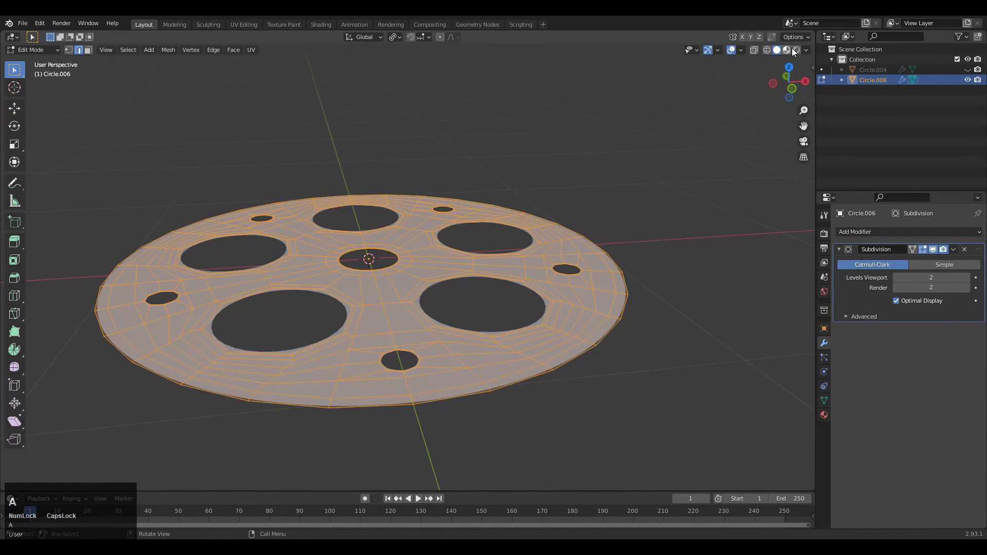
click(796, 95)
ctrl+middle_click(437, 194)
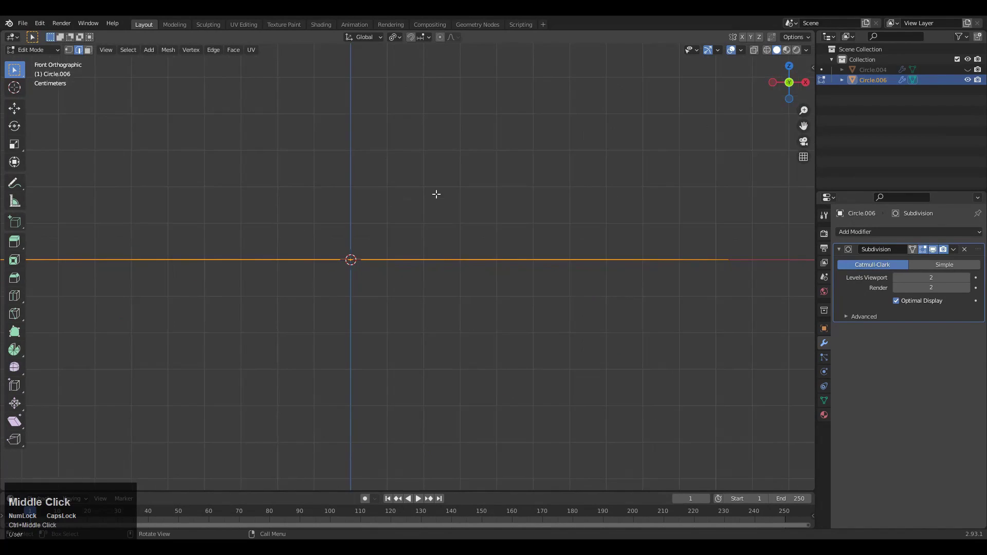
click(385, 177)
Step: Select the disc's outer side faces, extrude them in place and scale them slightly outward
middle_drag(409, 180, 607, 195)
alt+click(596, 340)
click(789, 67)
scroll(776, 82, down, 5)
key(e)
right_click(617, 185)
key(s)
click(628, 180)
Step: Scale the outer face ring 6.9 along Z and slightly shorten it again, with the subdivision's viewport display turned off
alt+click(545, 320)
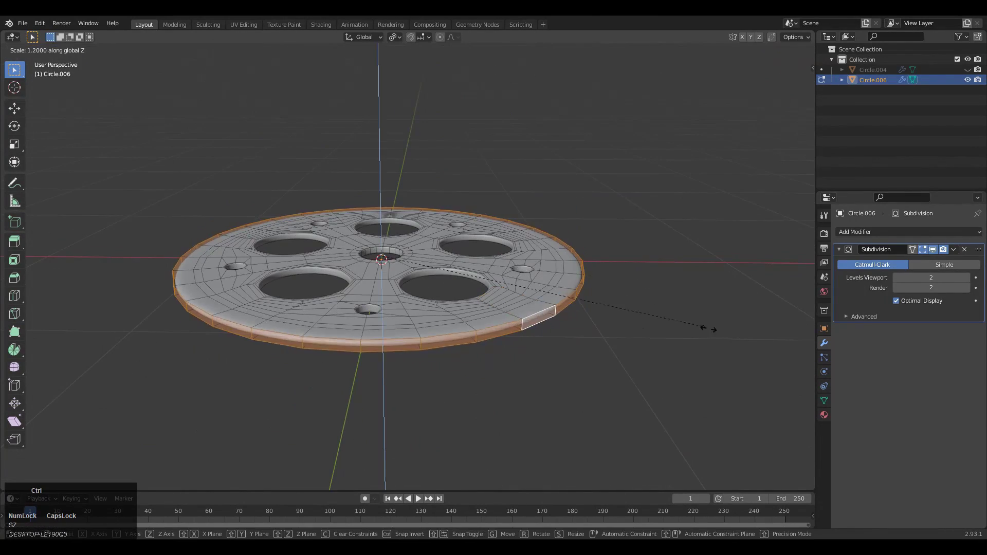
click(479, 359)
middle_drag(570, 314, 588, 332)
click(933, 249)
middle_drag(653, 277, 630, 232)
key(s)
key(z)
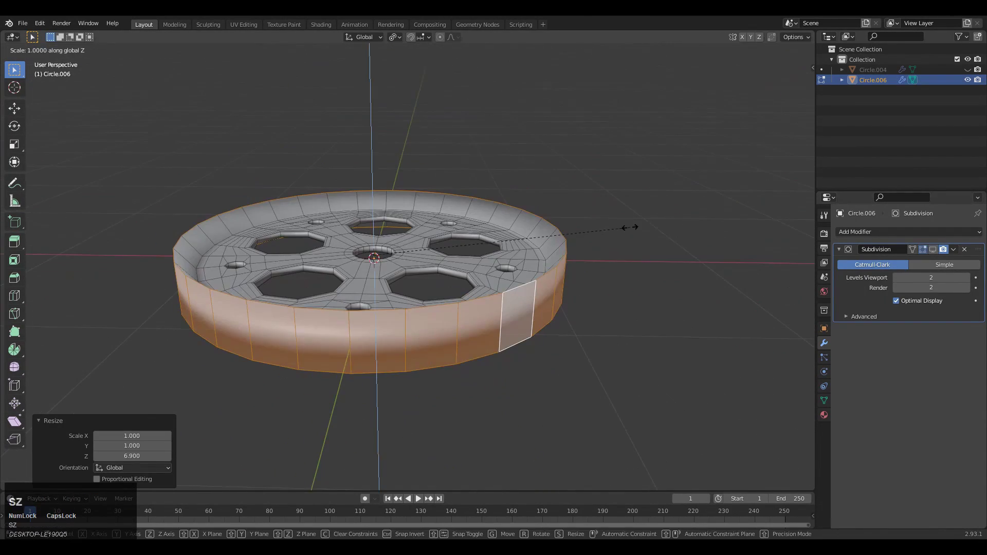
click(553, 236)
Step: Add a centred loop cut to the rim's sloped inner surface on both the upper and lower sides
middle_drag(484, 253, 169, 205)
key(ctrl+r)
click(177, 207)
right_click(177, 207)
middle_drag(280, 252, 309, 135)
key(ctrl+r)
click(138, 216)
right_click(138, 217)
middle_drag(138, 216, 136, 293)
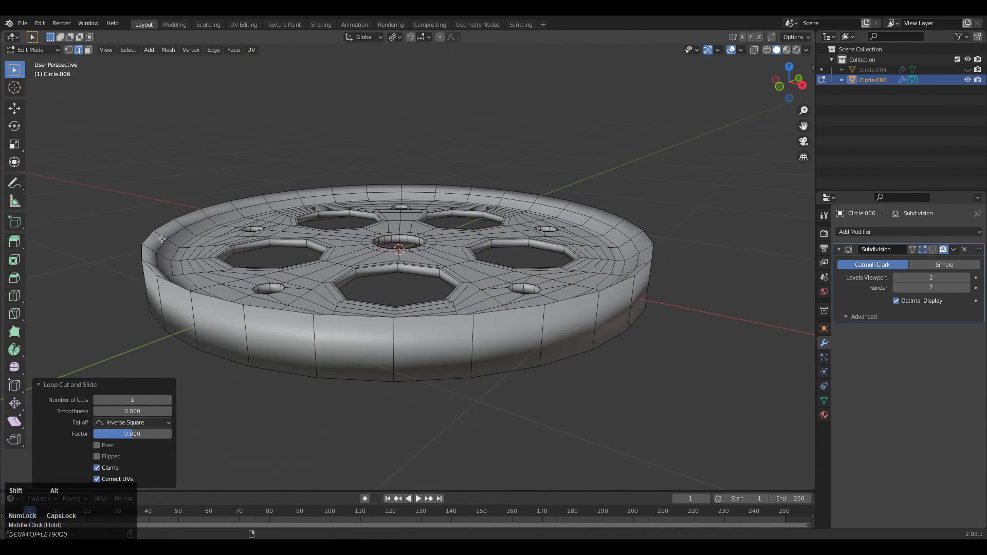
Step: Select both new rim loops, scale them outward by 1.013 and scale them by 0.904 along Z
alt+shift+click(163, 241)
middle_drag(566, 176, 616, 182)
key(s)
click(558, 206)
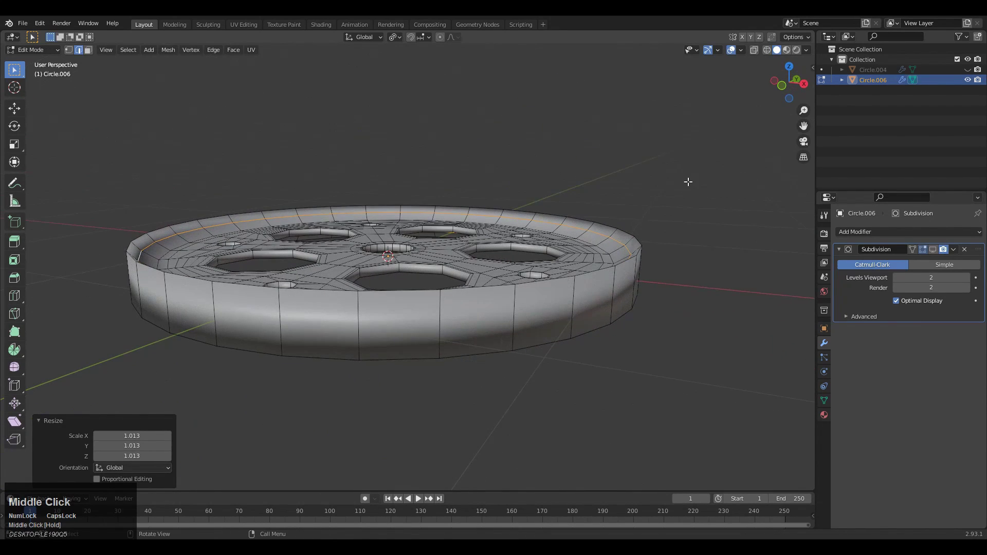
middle_drag(688, 182, 708, 189)
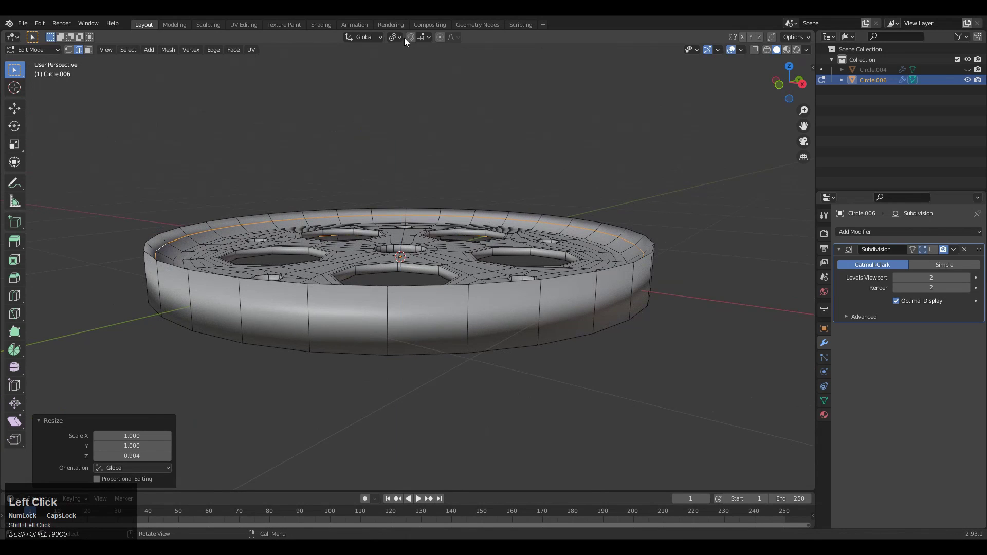
click(774, 175)
Step: Edge-slide the two selected rim loops along the sloped inner surface from the bottom view
middle_drag(750, 180, 652, 103)
shift+middle_drag(612, 198, 570, 220)
key(g)
key(g)
click(619, 167)
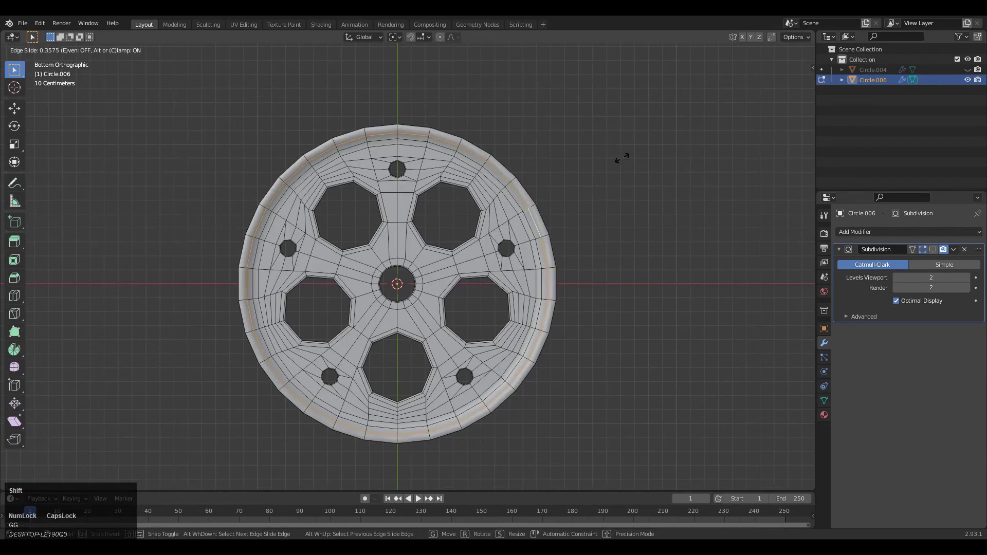
Step: Add two supporting loop cuts where the flat disc meets the raised rim, the first with a slide factor of -0.7
middle_drag(623, 154, 561, 183)
key(ctrl+r)
ctrl+click(589, 253)
click(104, 432)
scroll(562, 183, up, 4)
key(ctrl+r)
ctrl+click(578, 251)
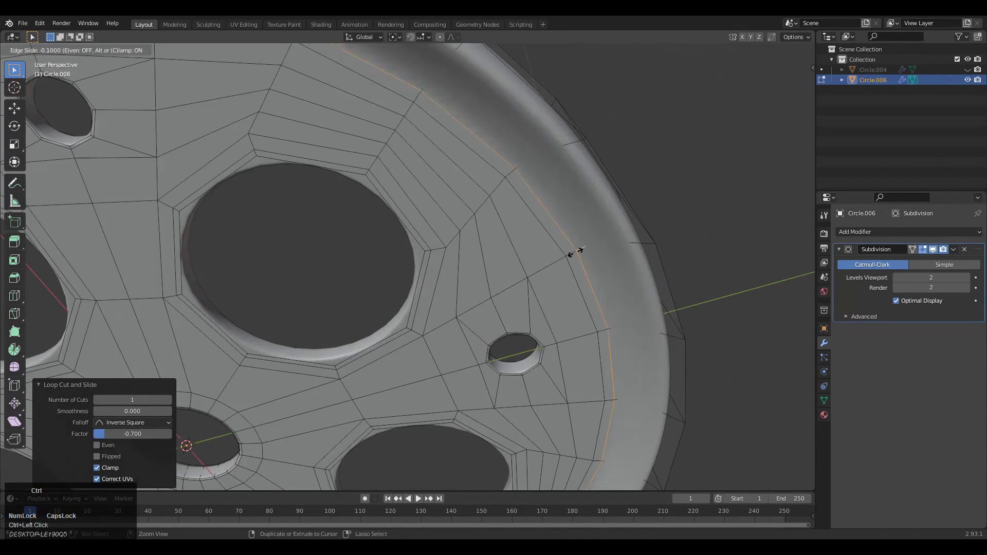
ctrl+click(582, 252)
Step: Add a loop cut around the rim's outer wall and slide it 0.8 toward the wall's edge
key(Tab)
middle_drag(582, 329, 569, 262)
key(Tab)
middle_drag(586, 369, 560, 237)
key(ctrl+r)
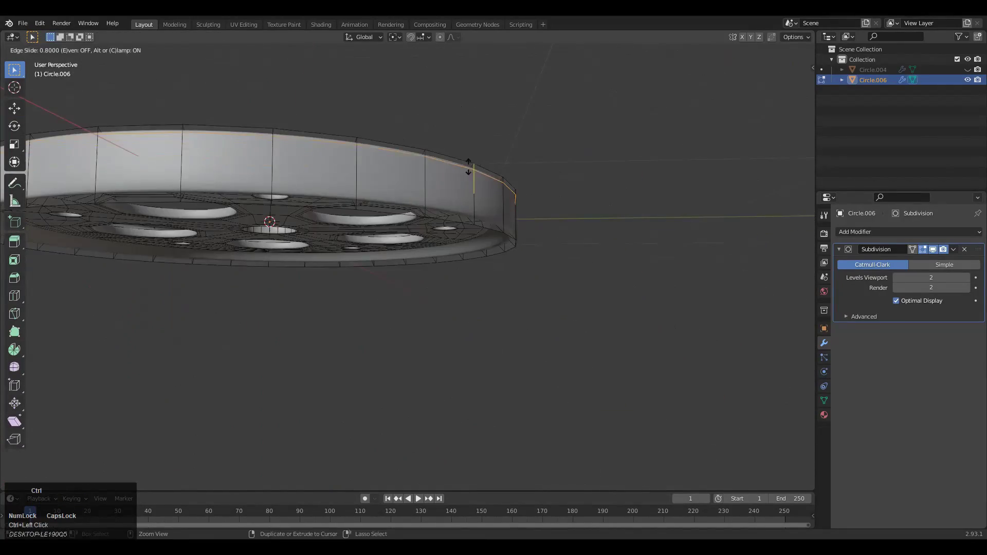
Step: Select the loop around the rim's outer edge, extrude it in place and scale the extrusion outward by 1.033
alt+click(465, 180)
middle_drag(466, 180, 514, 202)
key(w)
key(e)
right_click(553, 207)
key(s)
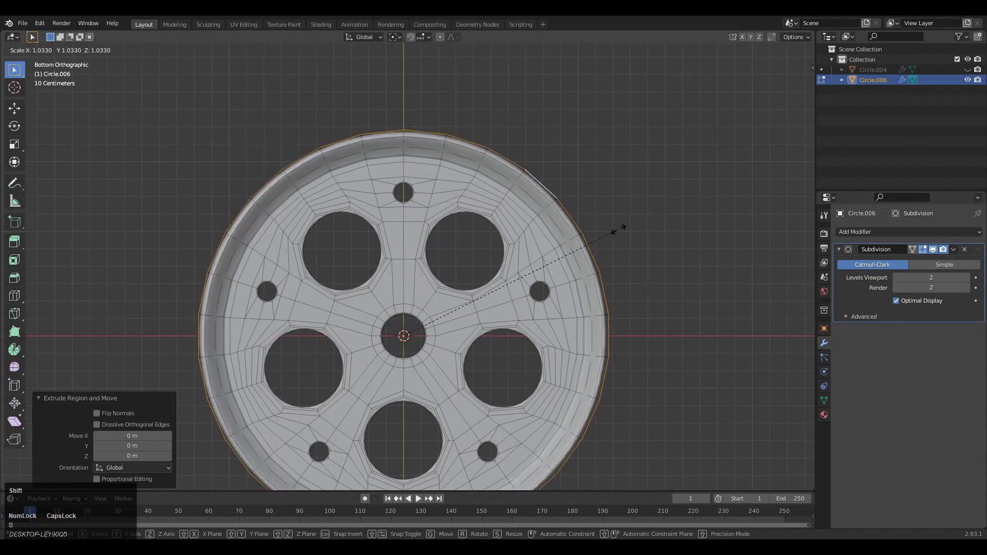
click(625, 231)
Step: Add a centred loop cut around the outer wall and scale it inward to about 0.97 to form a groove
middle_drag(679, 349, 705, 277)
click(781, 91)
key(alt+z)
shift+middle_drag(692, 219, 677, 202)
click(789, 68)
middle_drag(663, 376, 630, 275)
key(ctrl+r)
click(570, 327)
right_click(571, 327)
key(alt+z)
key(s)
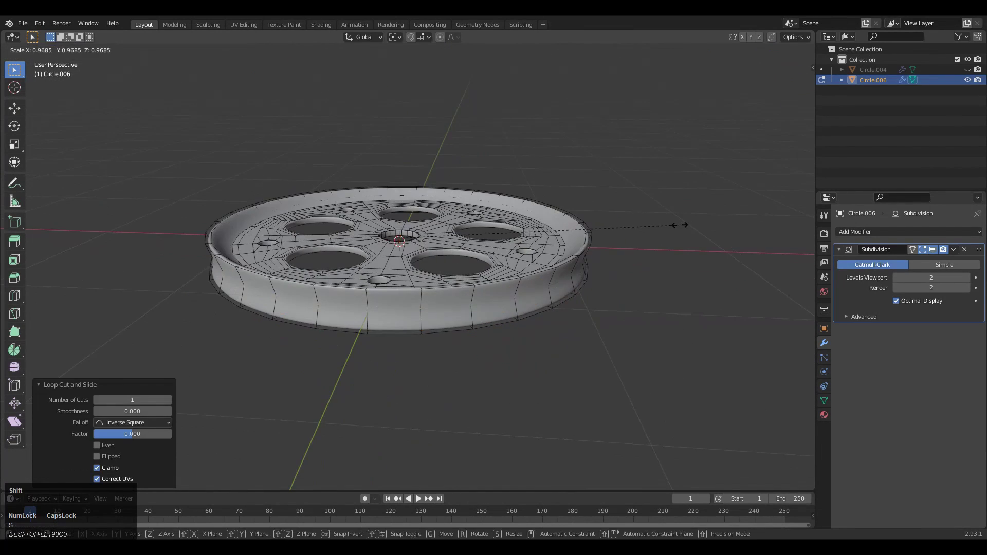
click(661, 224)
Step: Bevel the groove's centre loop with two segments and adjust the bevel width
ctrl+middle_drag(298, 329, 285, 313)
click(14, 277)
drag(397, 225, 432, 225)
click(168, 335)
middle_drag(360, 360, 435, 293)
drag(132, 323, 106, 308)
text(5)
key(Return)
middle_drag(206, 298, 241, 329)
shift+middle_drag(241, 329, 207, 319)
key(Return)
Step: Turn off the viewport subdivision and add two supporting loop cuts along the inner rim, with slide factors 0.7 and -0.8
key(Tab)
middle_drag(329, 231, 360, 216)
key(Tab)
click(933, 249)
key(ctrl+r)
ctrl+click(547, 213)
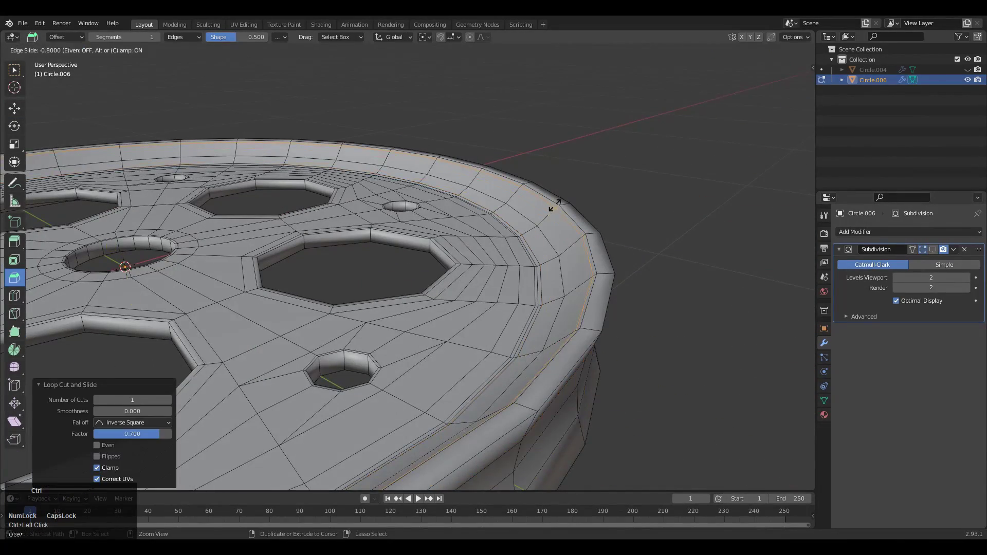
ctrl+click(555, 205)
Step: Try to edge-slide the new supporting loop on the inner rim
middle_drag(555, 205, 529, 194)
key(g)
key(g)
click(571, 216)
key(ctrl+z)
Step: Add supporting loop cuts near both edges of the grooved outer wall, sliding the upper one with a factor of 0.7
ctrl+click(571, 190)
key(ctrl+r)
click(533, 206)
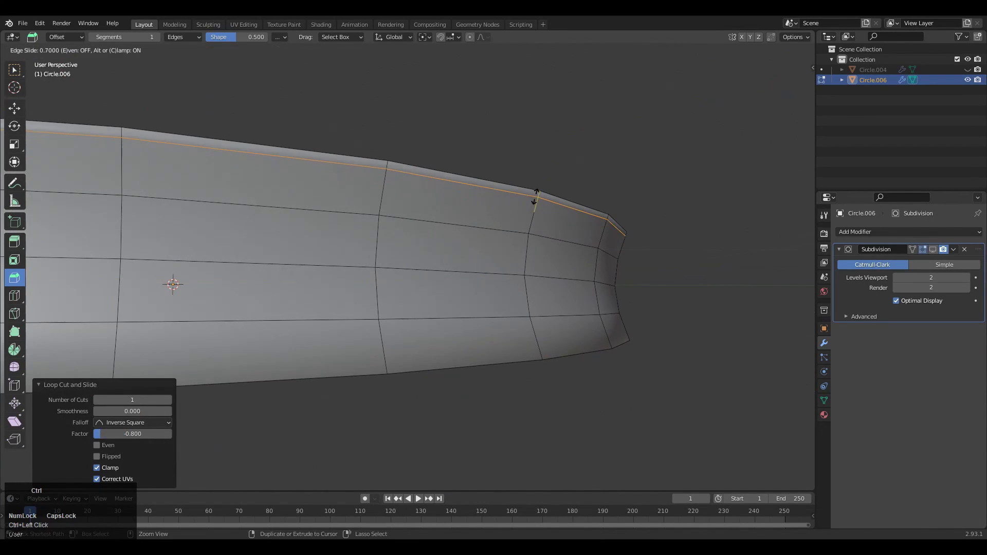
ctrl+click(534, 198)
key(ctrl+r)
click(535, 319)
Step: Select the groove's middle loop on the outer wall and scale it inward to about 0.98
key(Tab)
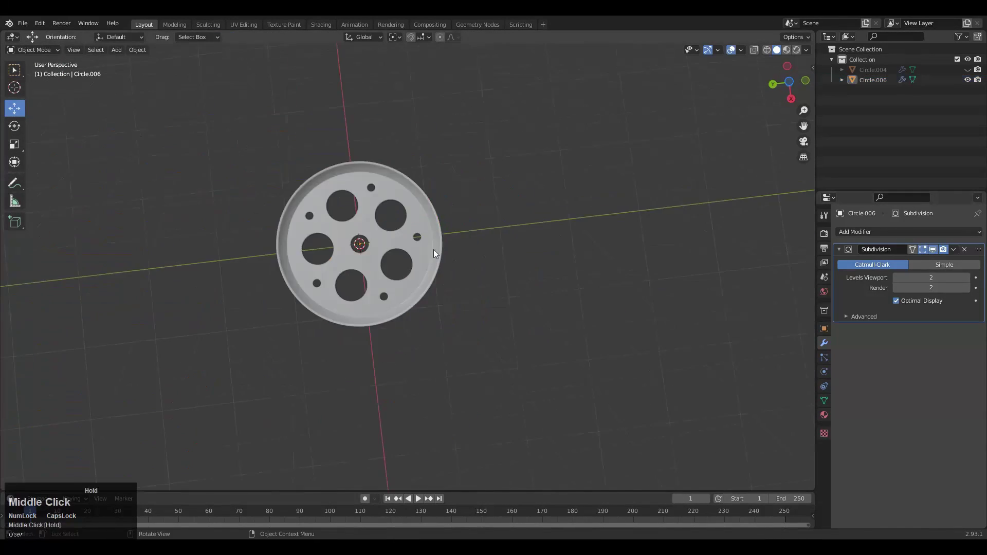
middle_drag(434, 249, 495, 303)
key(Tab)
key(Tab)
middle_drag(496, 304, 496, 293)
key(Tab)
alt+click(445, 265)
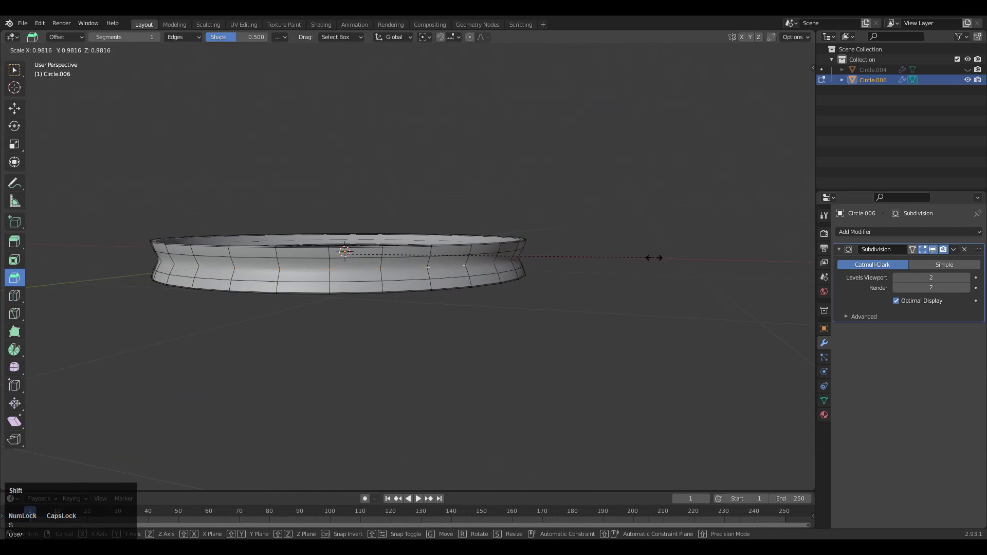
click(664, 258)
Step: Bevel the groove's middle loop with one segment and set a new bevel width
key(ctrl+b)
click(480, 333)
ctrl+middle_drag(480, 332, 480, 293)
click(132, 323)
drag(132, 322, 106, 308)
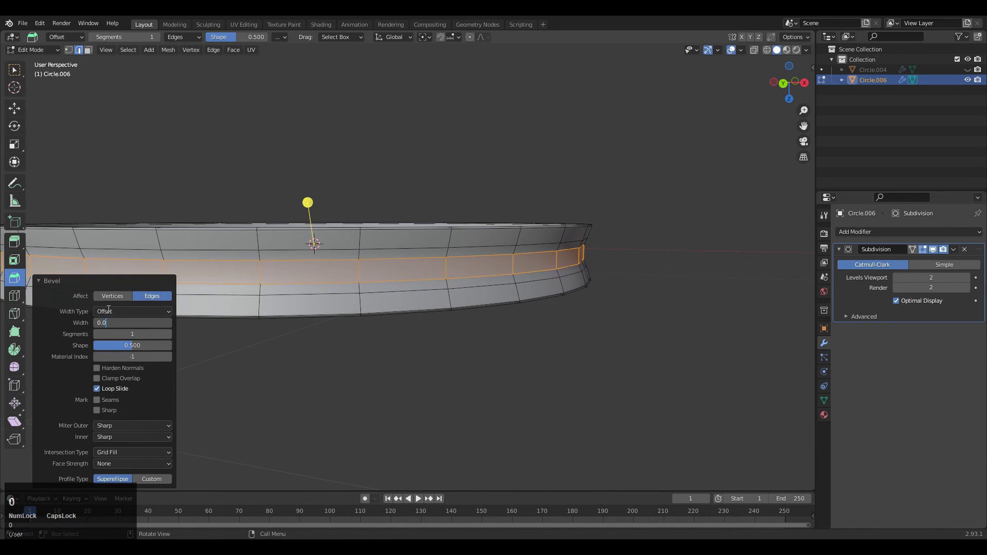
key(Tab)
key(Tab)
Step: Select the two loops bordering the bevelled groove band and scale them together
alt+click(540, 245)
alt+shift+click(535, 281)
key(s)
key(Tab)
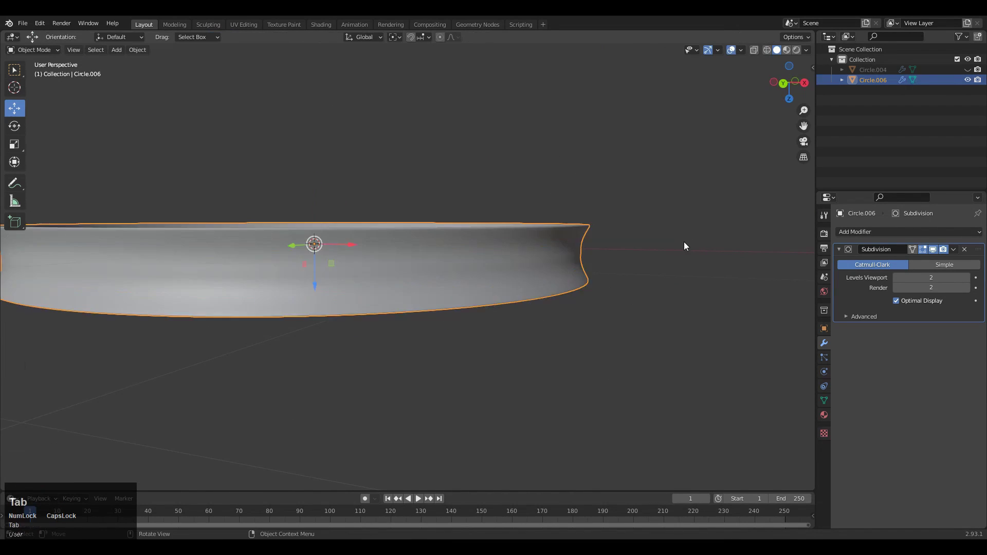
Step: Examine the smoothed groove, rim and holes from several angles and distances
middle_drag(684, 246, 663, 257)
key(Tab)
key(Tab)
scroll(548, 288, up, 3)
middle_drag(558, 234, 507, 354)
scroll(645, 249, down, 8)
ctrl+middle_drag(507, 355, 493, 288)
Step: Change a viewport overlay display option and turn off all overlays for a clean view of the wheel
click(740, 50)
click(678, 223)
mouse_move(576, 170)
middle_down()
mouse_move(535, 210)
mouse_move(571, 159)
middle_up()
click(741, 50)
click(730, 50)
middle_drag(731, 51, 705, 112)
Step: Deselect the wheel and save the file PULLI.blend
scroll(472, 410, down, 1)
click(545, 117)
key(ctrl+s)
click(626, 225)
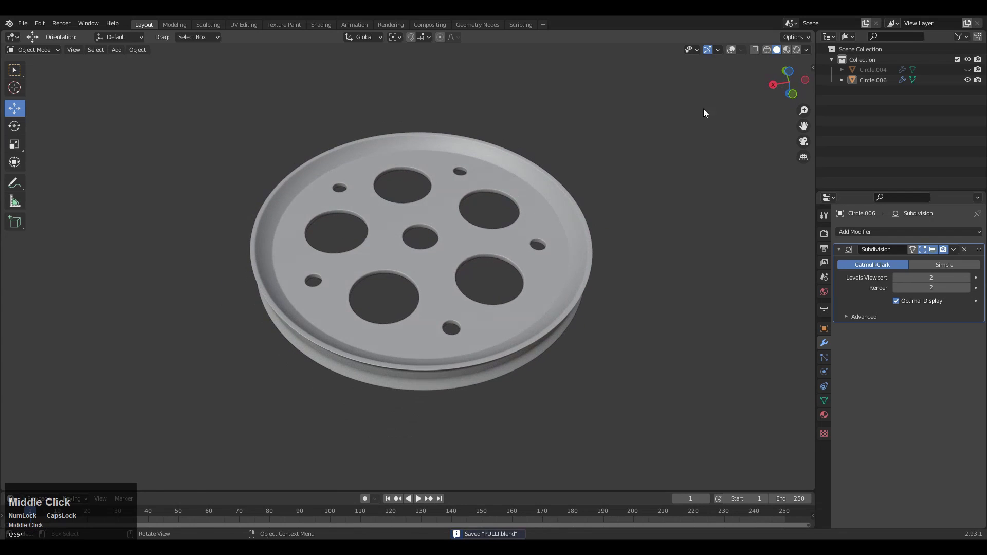